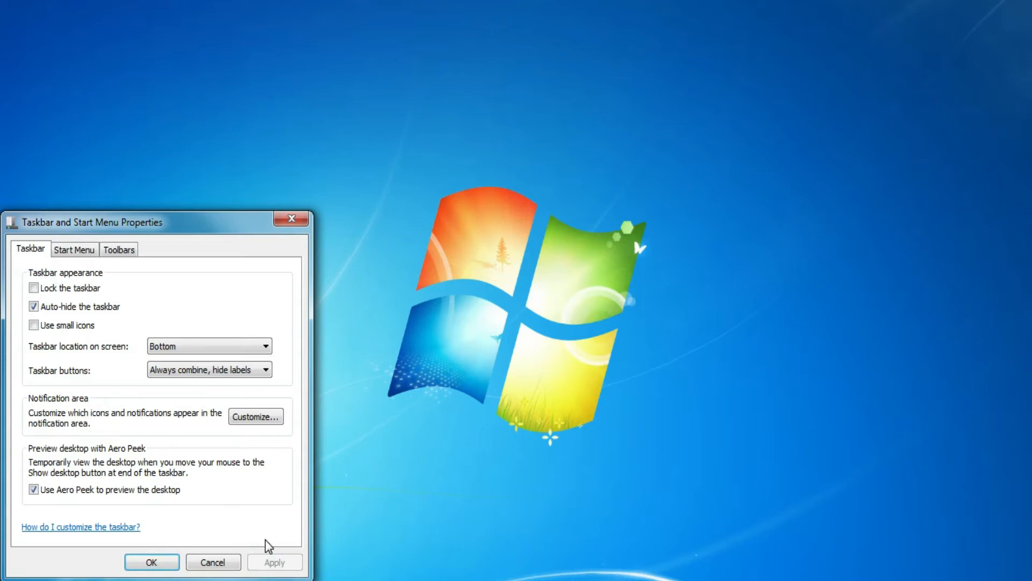
Accept the taskbar properties with auto-hide enabled, and download the Rainmeter 4.4 beta installer to the Downloads folder.
click(162, 563)
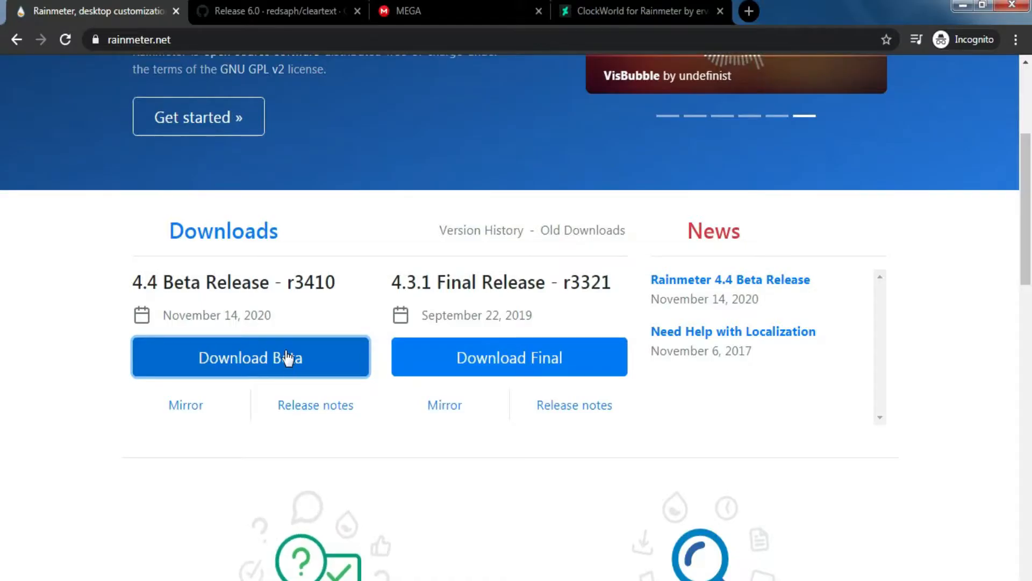
click(238, 361)
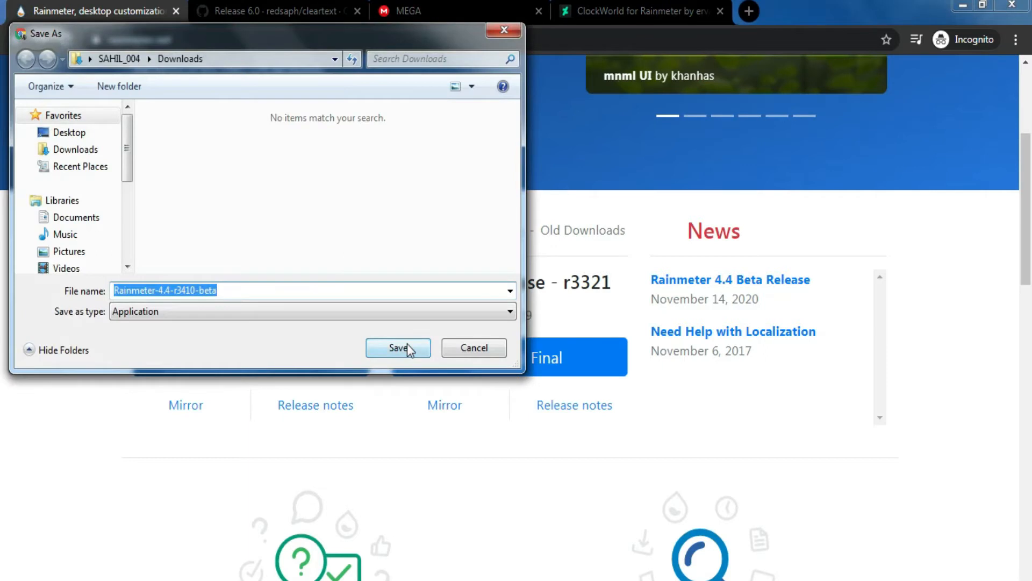
click(404, 344)
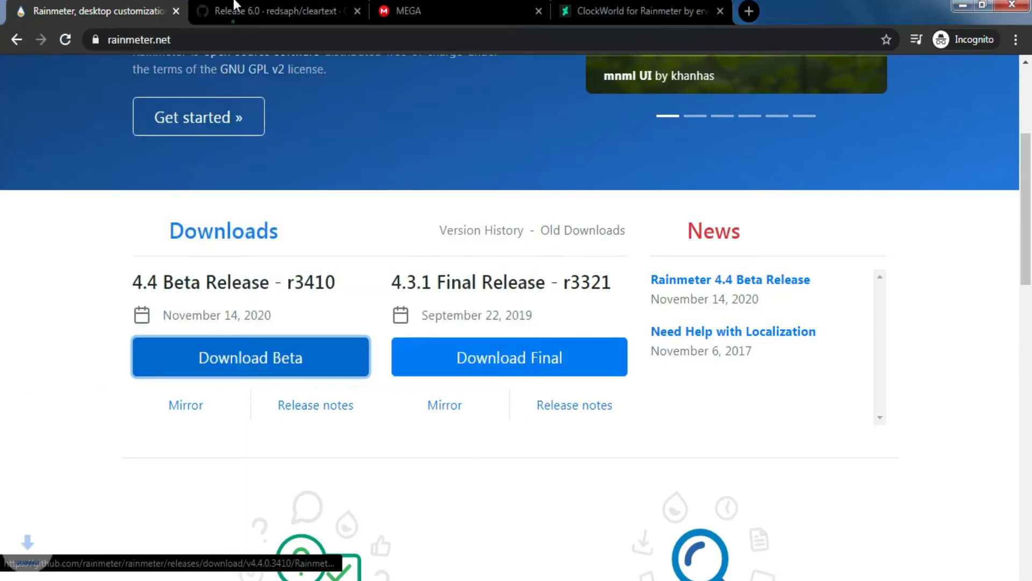
Download Cleartext_6.0a.rmskin from the Cleartext 6.0 release page on GitHub.
click(235, 5)
click(321, 408)
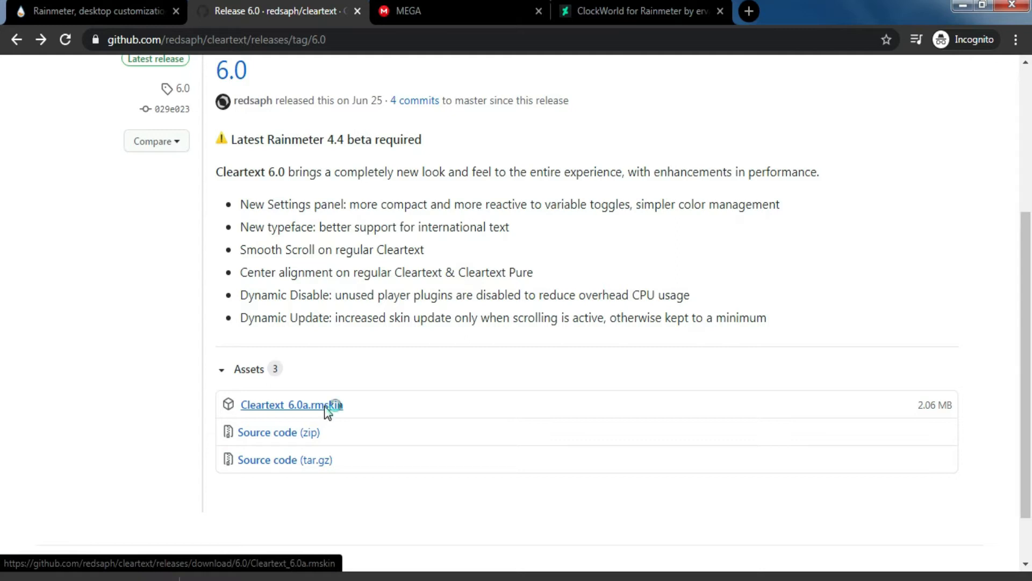
click(391, 350)
Follow the version 11.29 download link on ClockWorld's DeviantArt page and download ClockWorld_11.29.rmskin from the GitHub releases.
click(637, 11)
scroll(527, 229, down, 7)
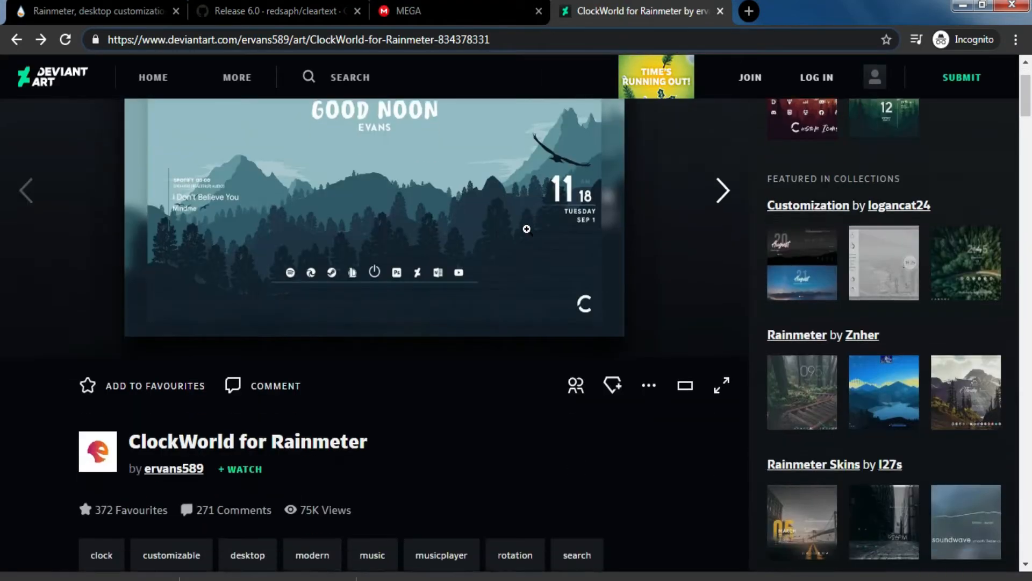
scroll(527, 228, down, 9)
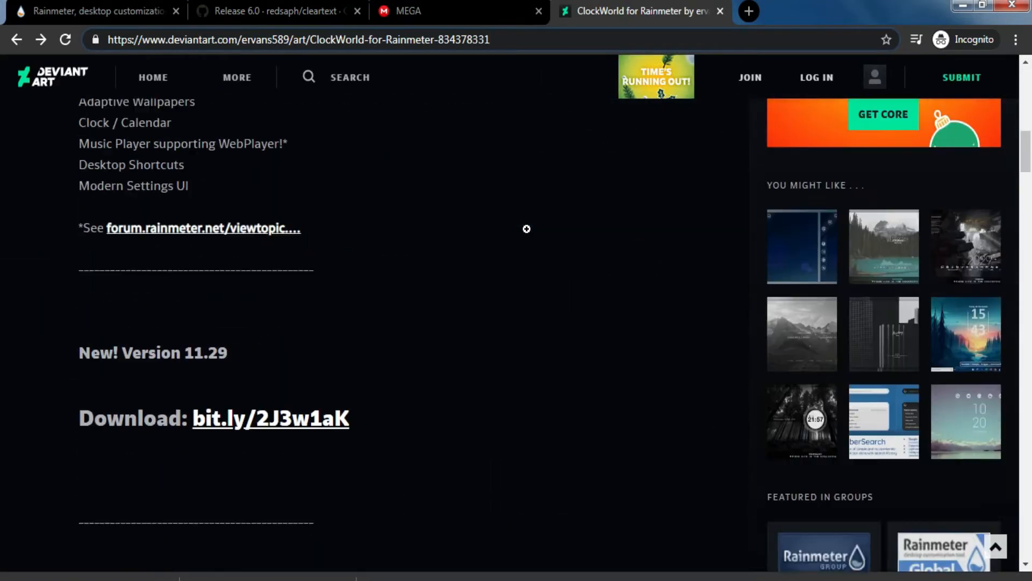
click(277, 313)
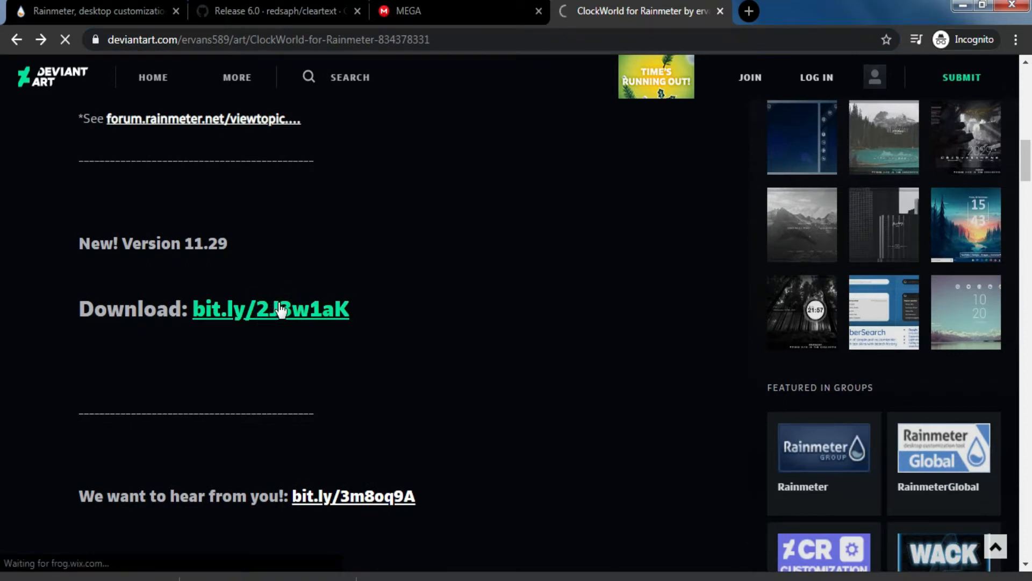
scroll(618, 463, down, 9)
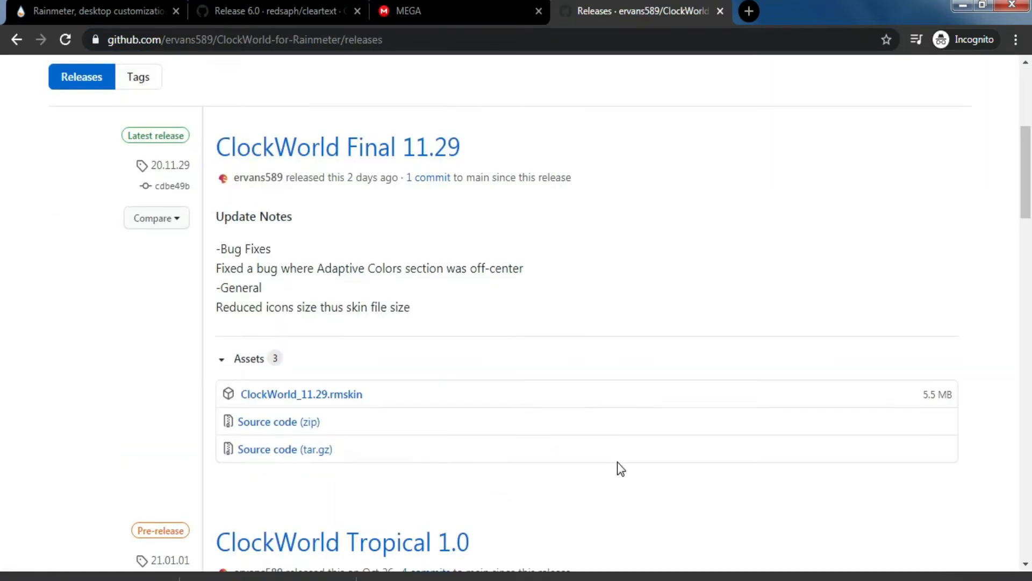
click(337, 235)
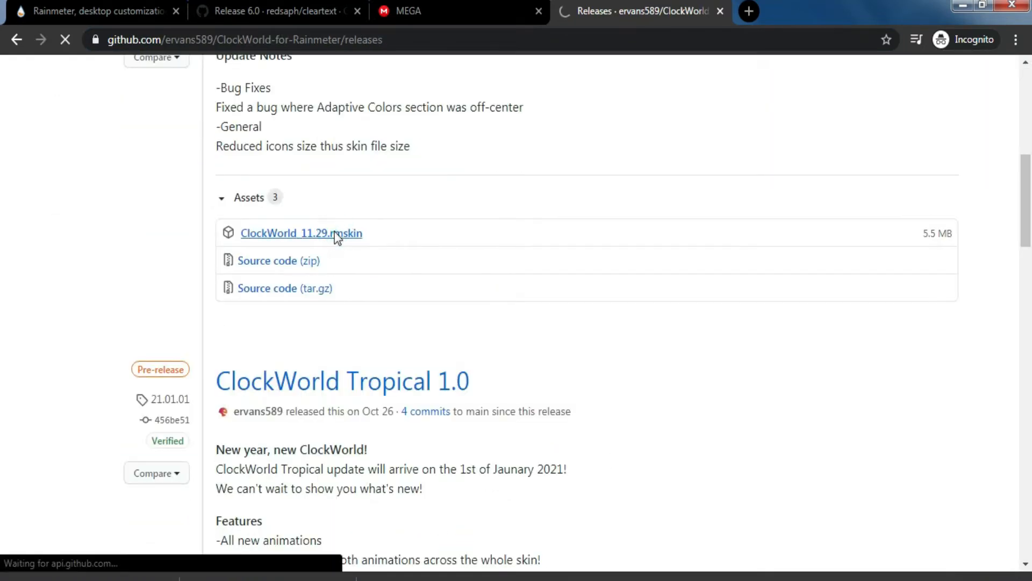
click(407, 349)
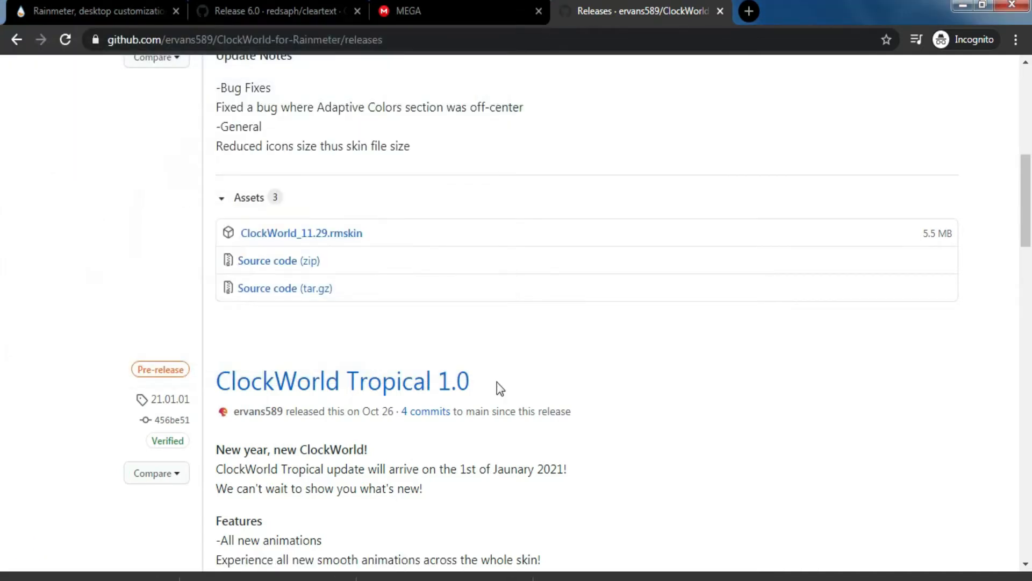
scroll(497, 381, up, 4)
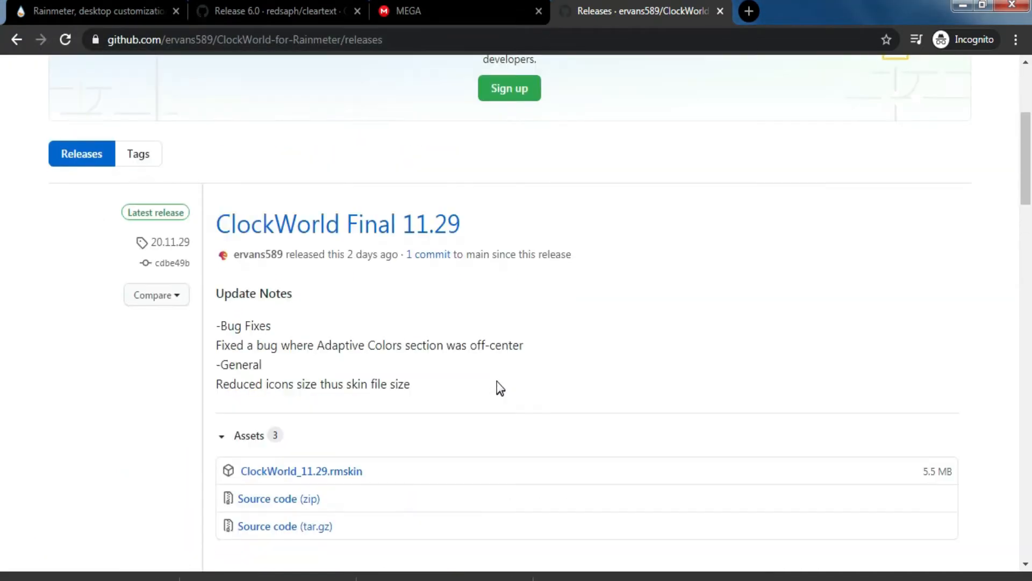
Download the MEGA Visualizer folder as a ZIP and save it to the Downloads folder.
click(487, 11)
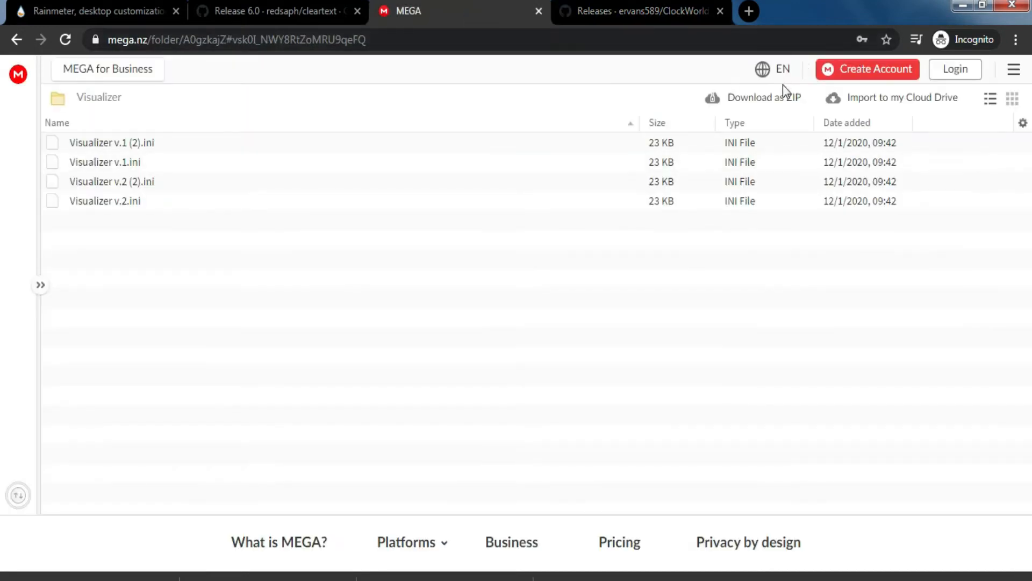
click(714, 100)
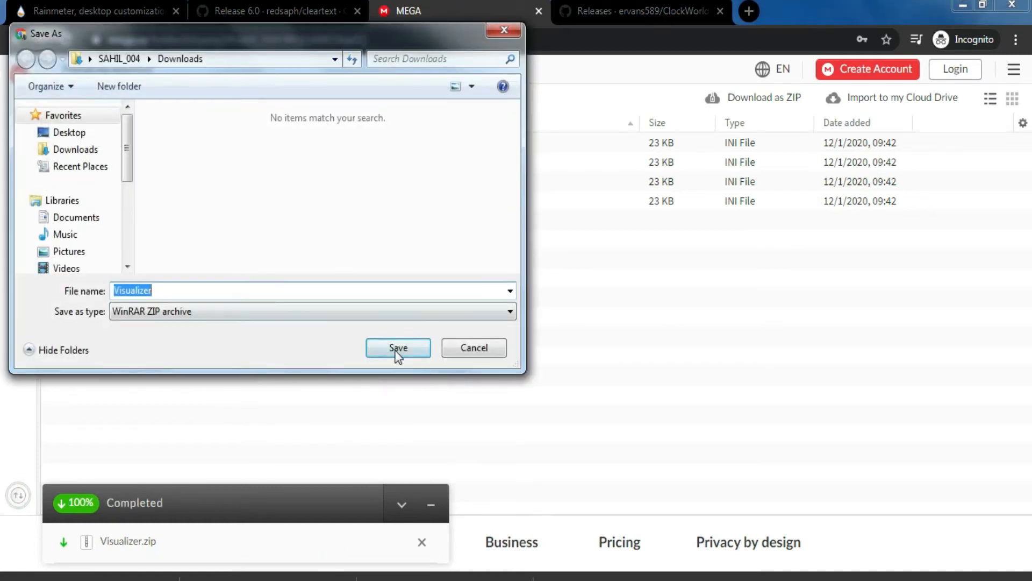
click(398, 349)
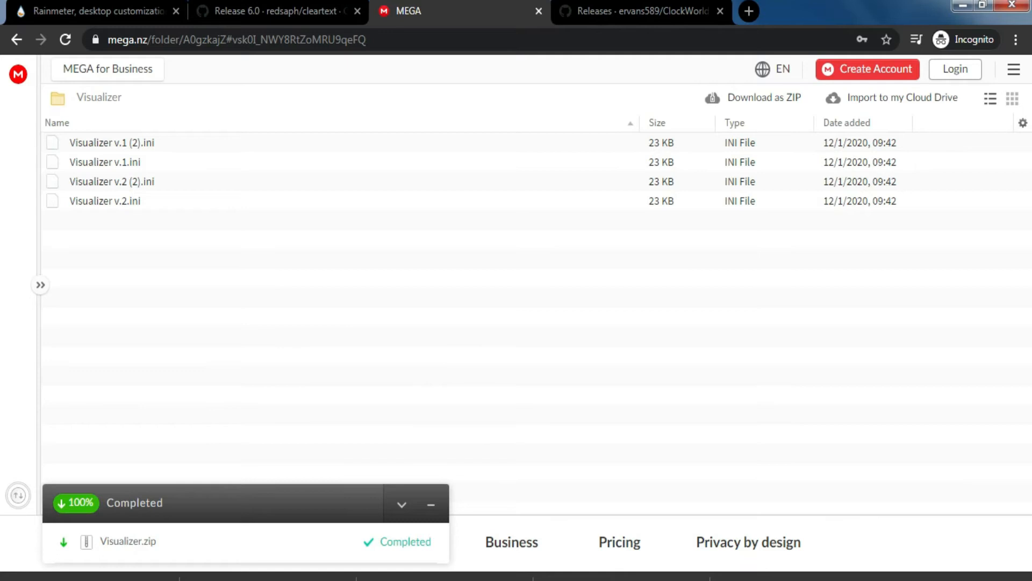
Show the downloaded Rainmeter installer in its folder and close the browser.
click(694, 580)
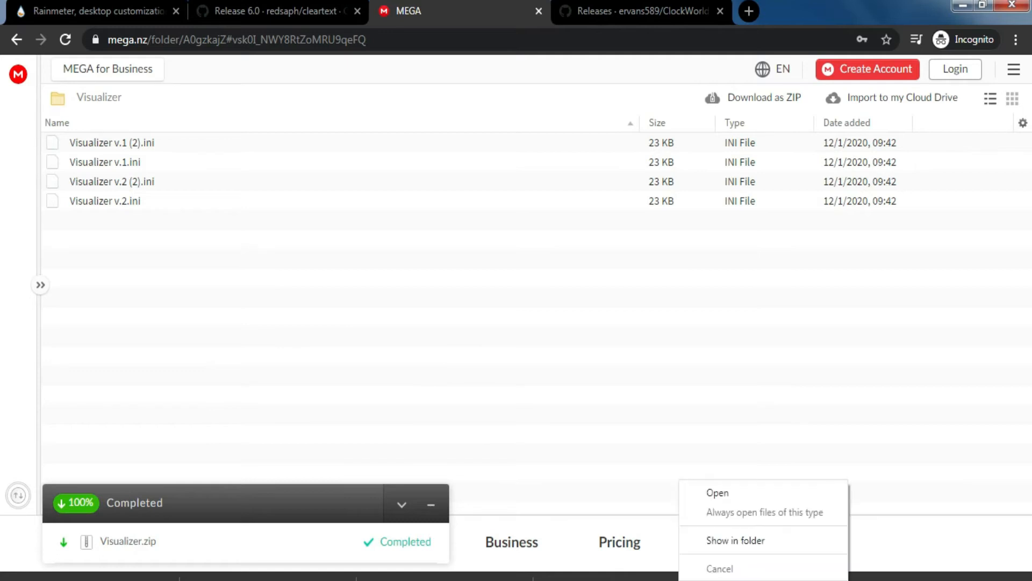
click(726, 540)
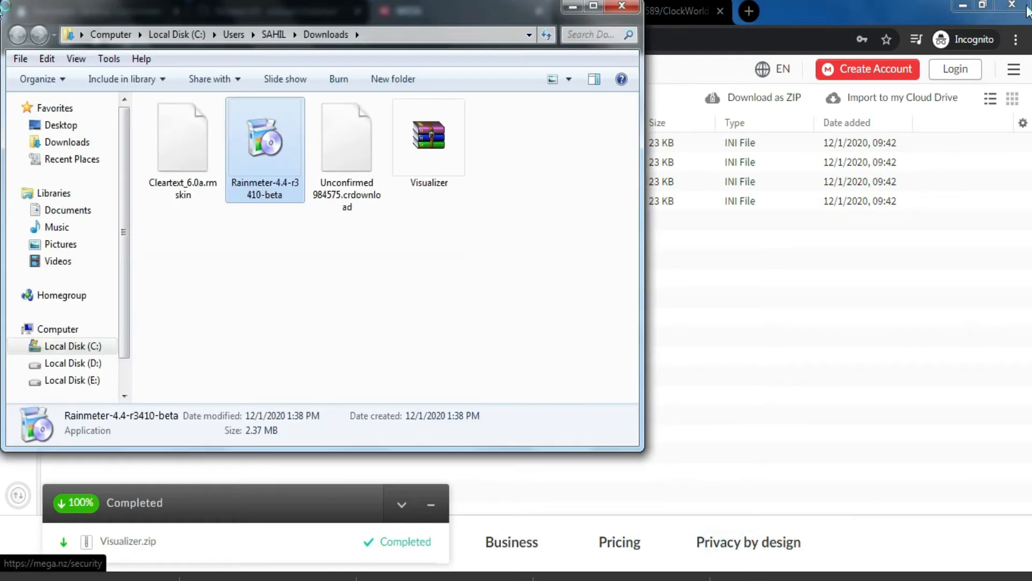
click(1013, 6)
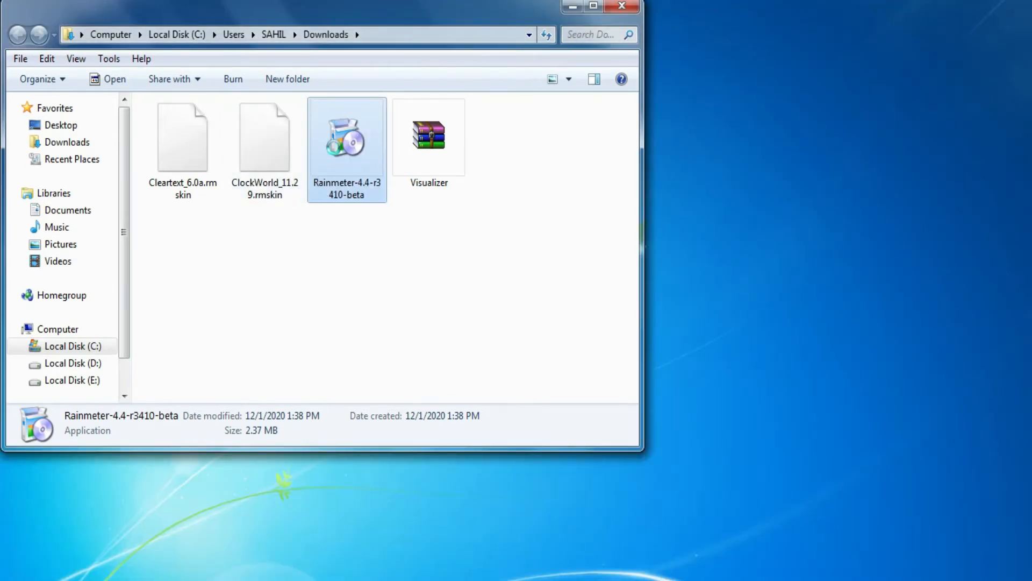
Run the Rainmeter installer as administrator and complete the standard installation with the 64-bit version and launch on startup.
right_click(334, 146)
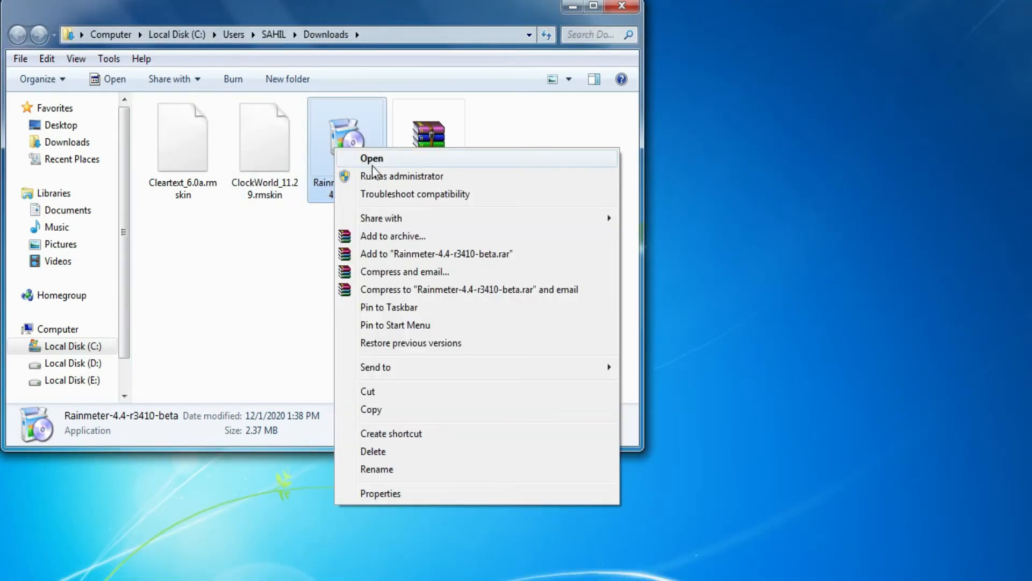
click(386, 176)
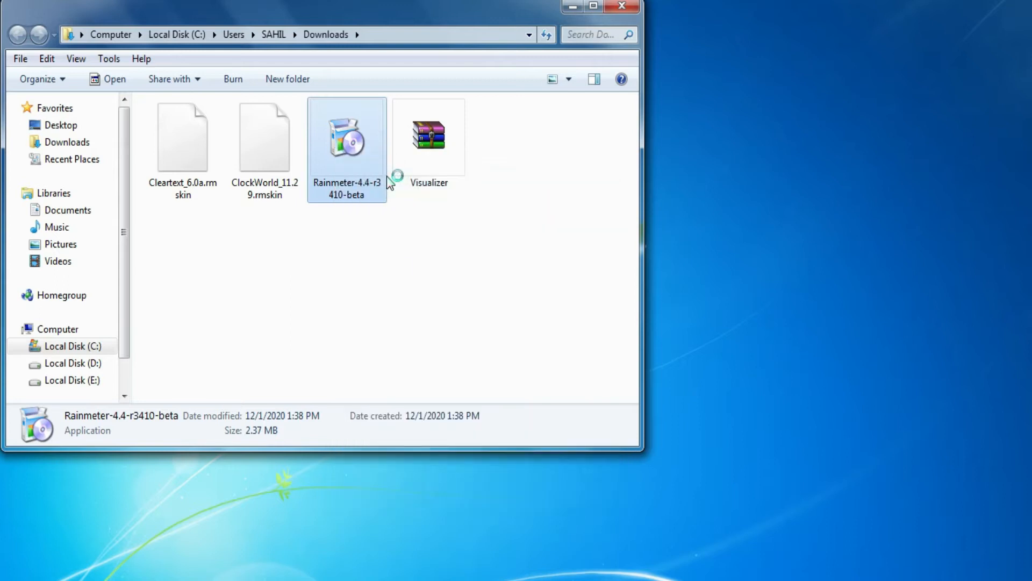
click(573, 6)
click(527, 350)
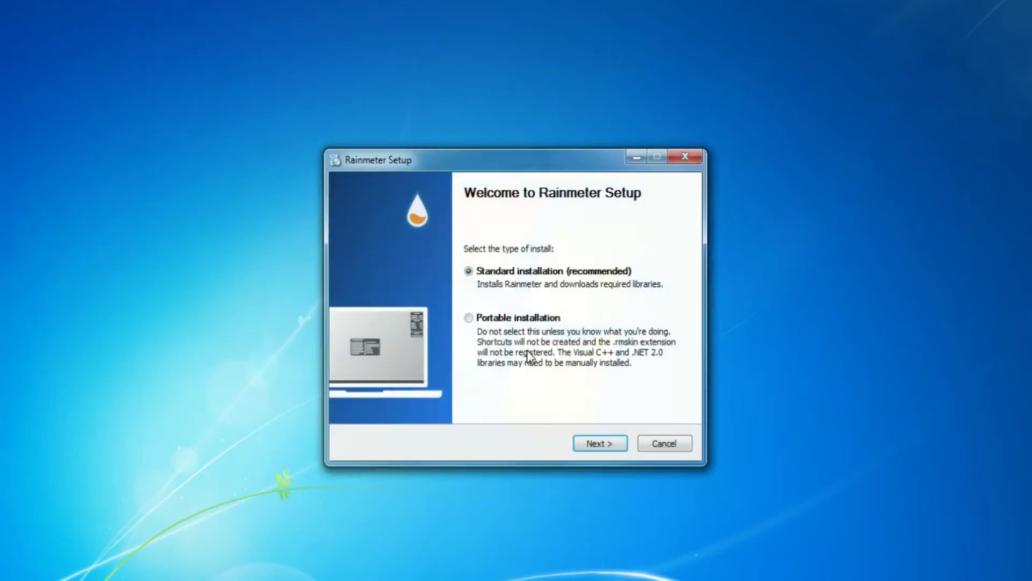
click(594, 447)
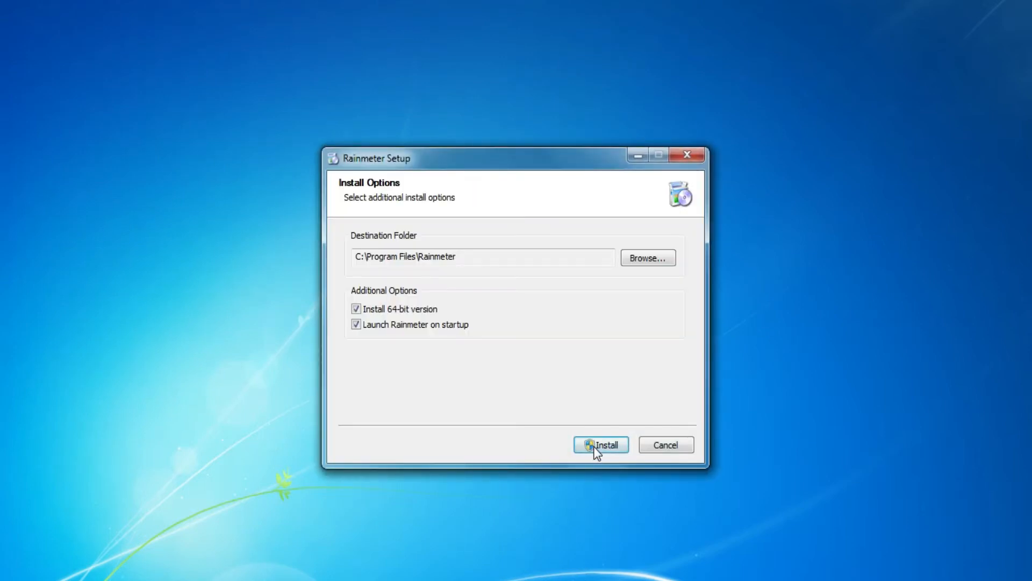
click(594, 446)
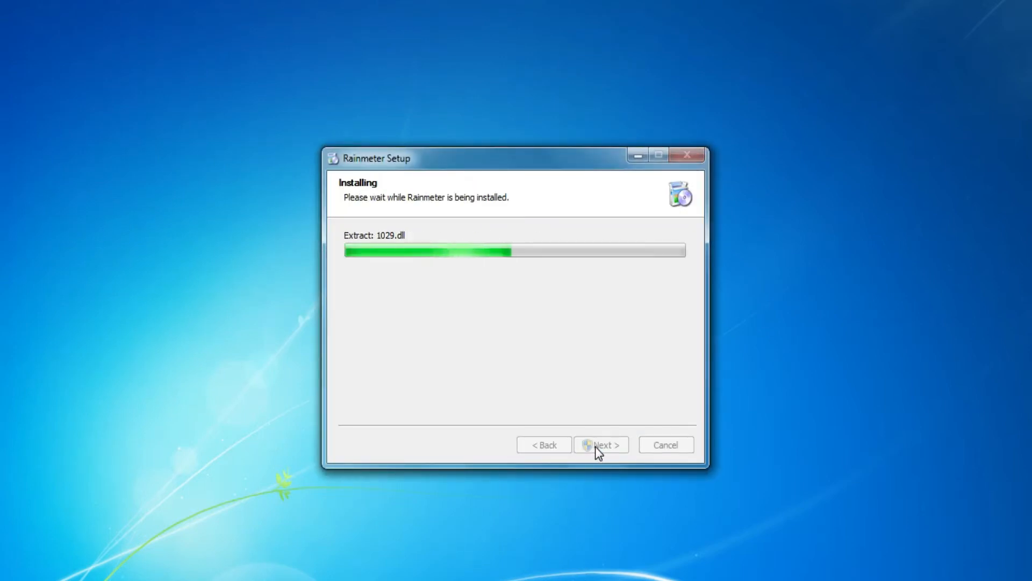
click(598, 446)
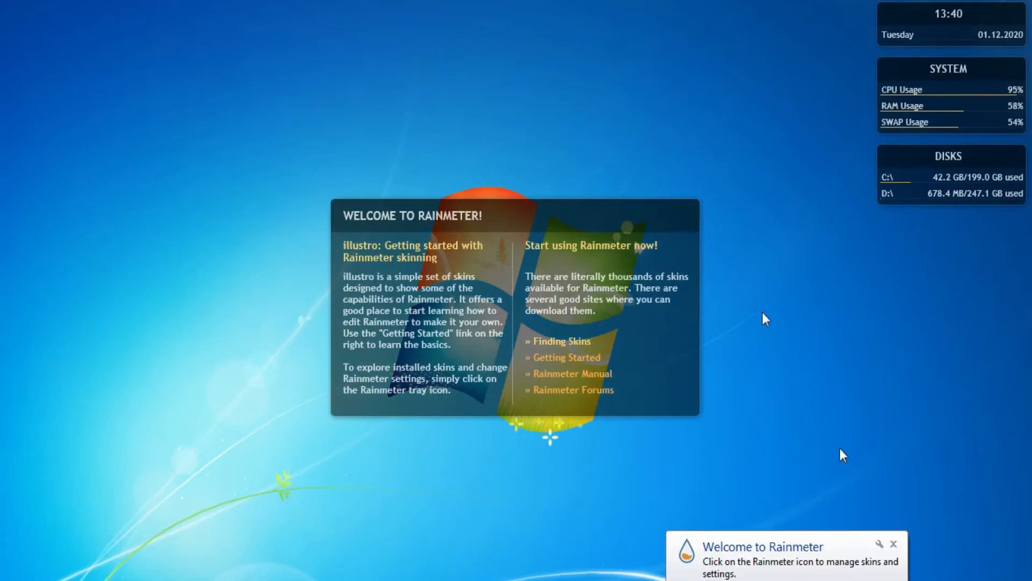
Dismiss the Rainmeter welcome notification and unload the default welcome, disks, system and clock skins from the desktop.
click(894, 544)
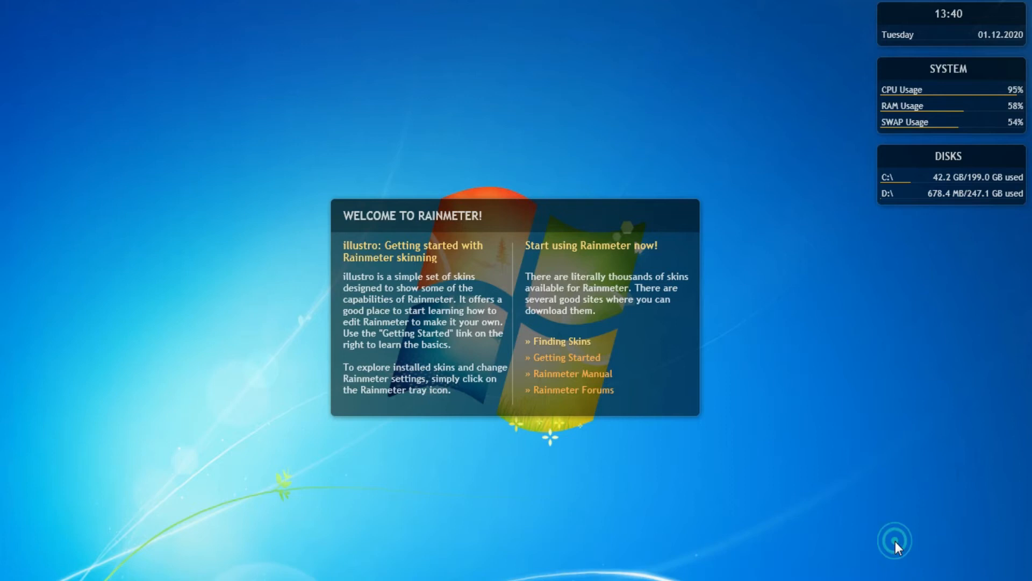
right_click(647, 334)
click(711, 525)
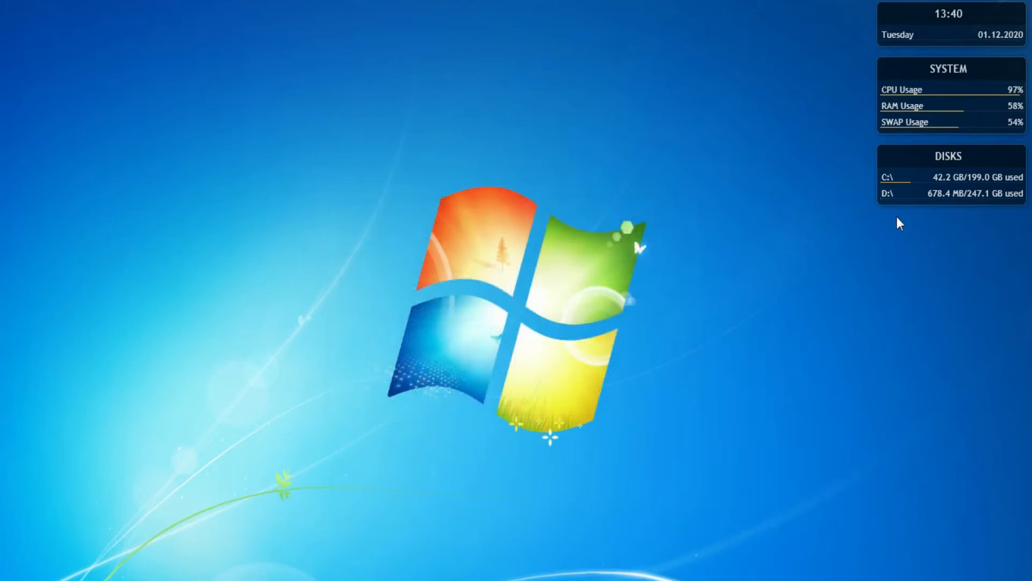
right_click(909, 184)
click(945, 361)
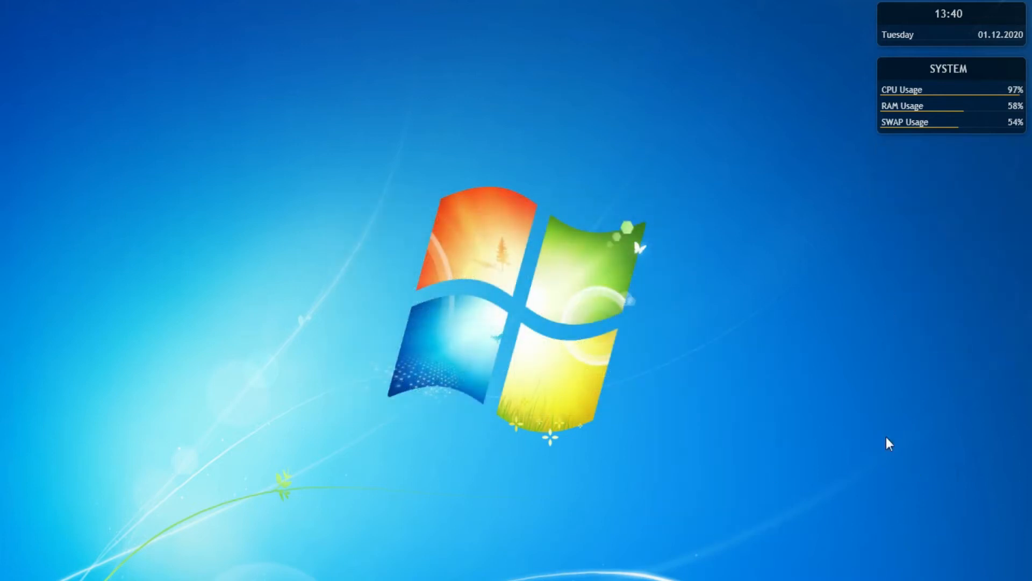
right_click(926, 106)
click(952, 281)
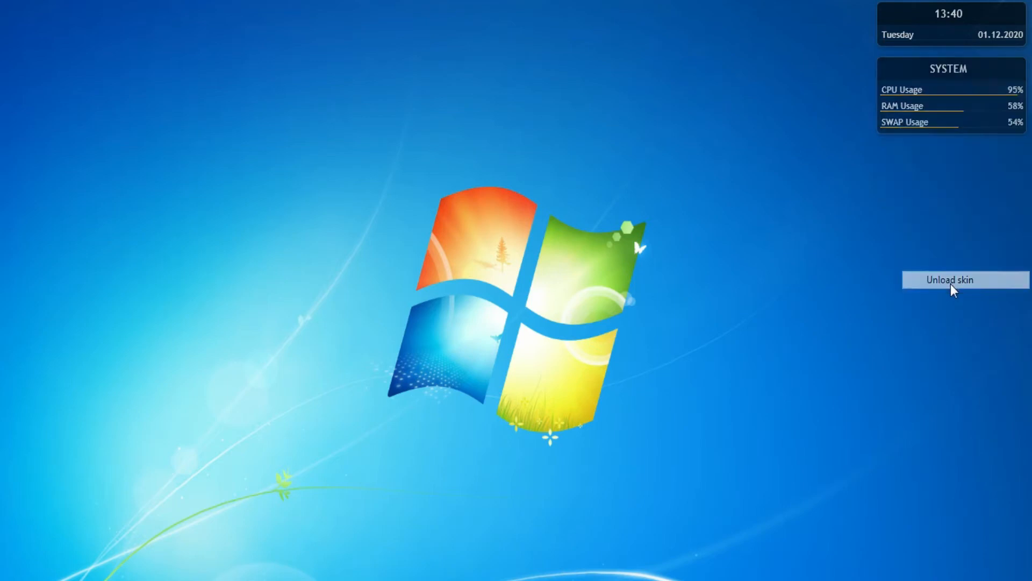
right_click(941, 28)
click(974, 209)
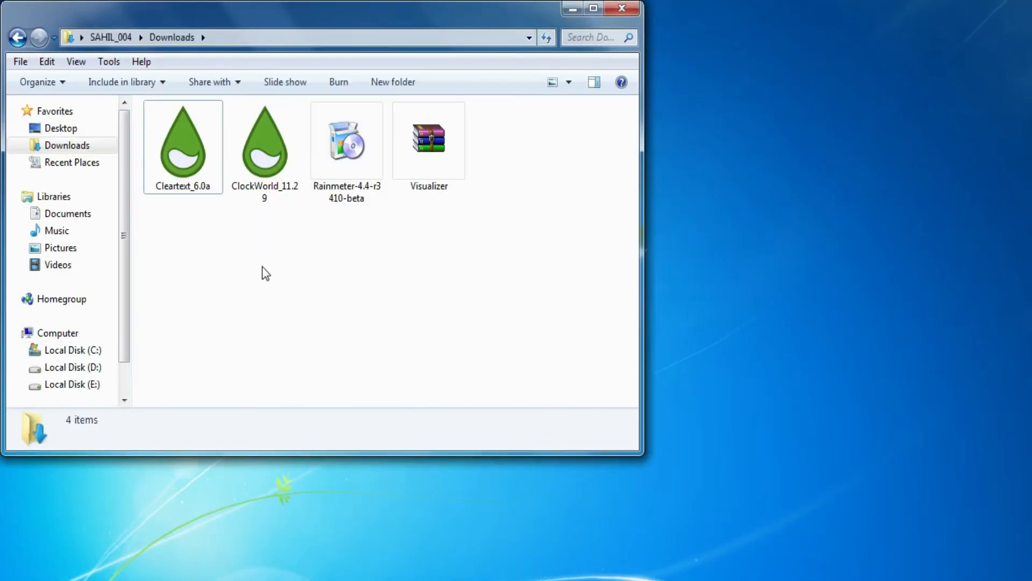
Install the Cleartext_6.0a Rainmeter skin with its included skins loaded, and close its settings screen.
right_click(188, 146)
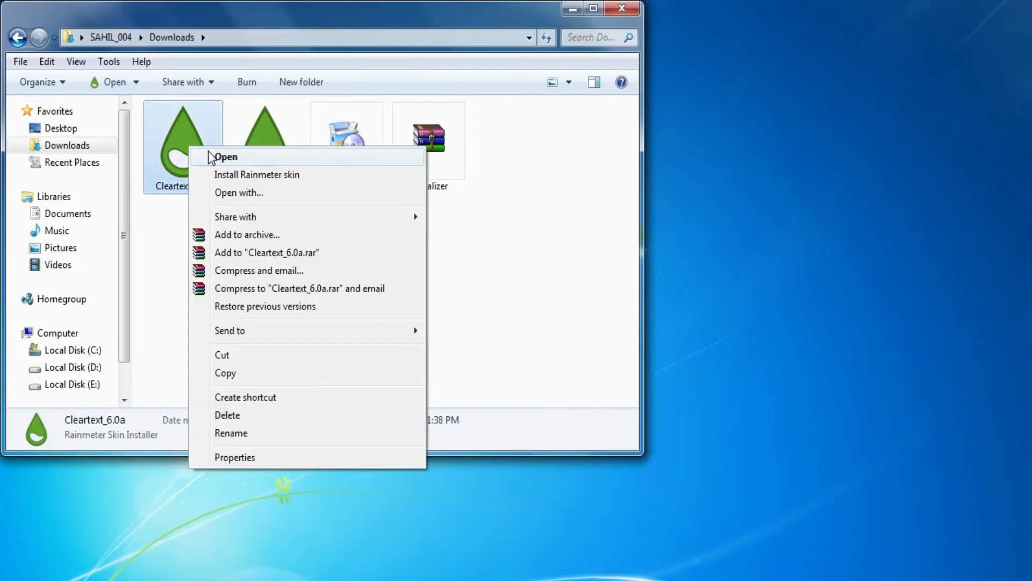
click(238, 175)
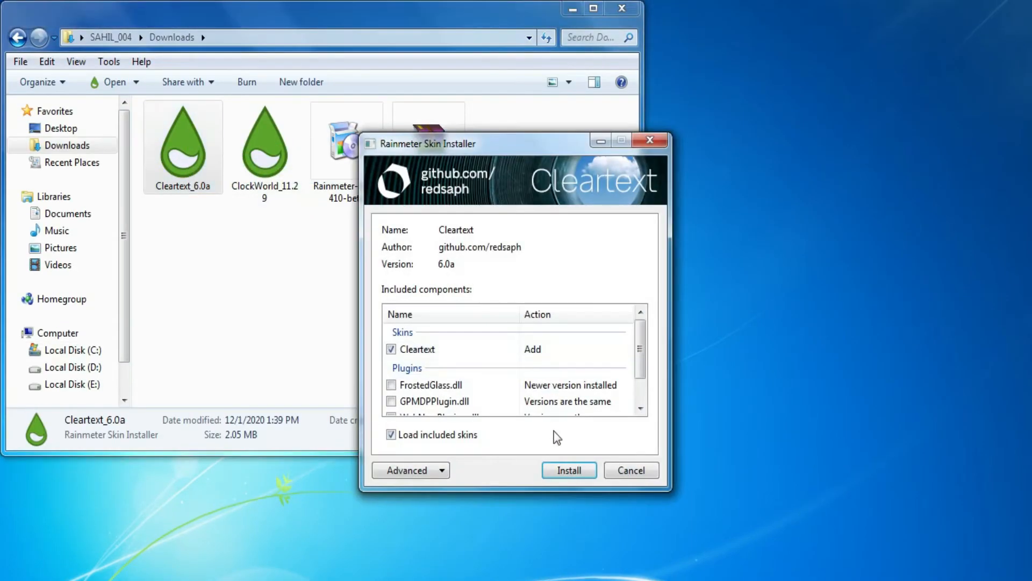
click(567, 471)
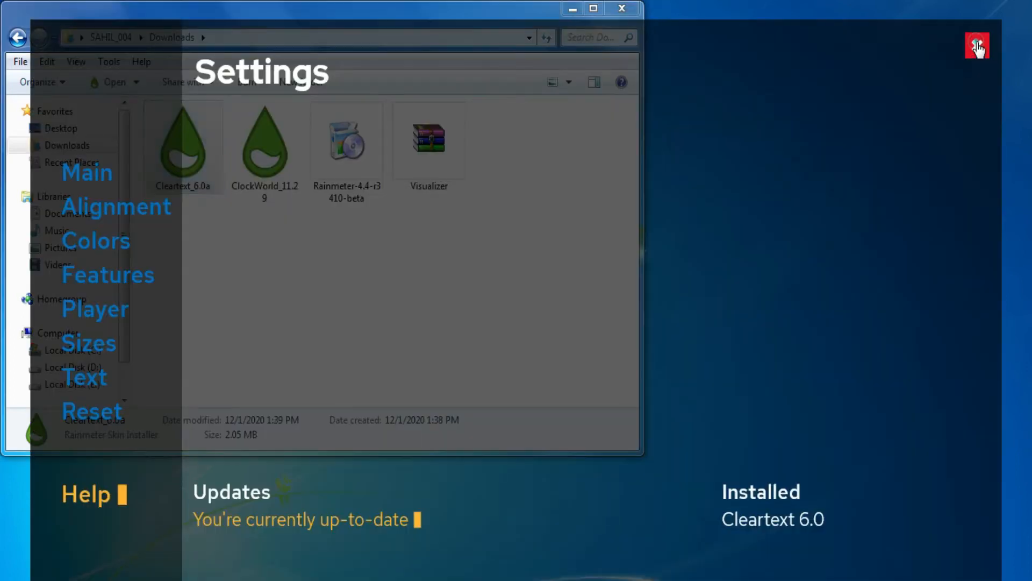
click(978, 48)
Install the ClockWorld_11.29 skin with its included skins loaded, and enter ClockWorld without giving a name.
right_click(259, 137)
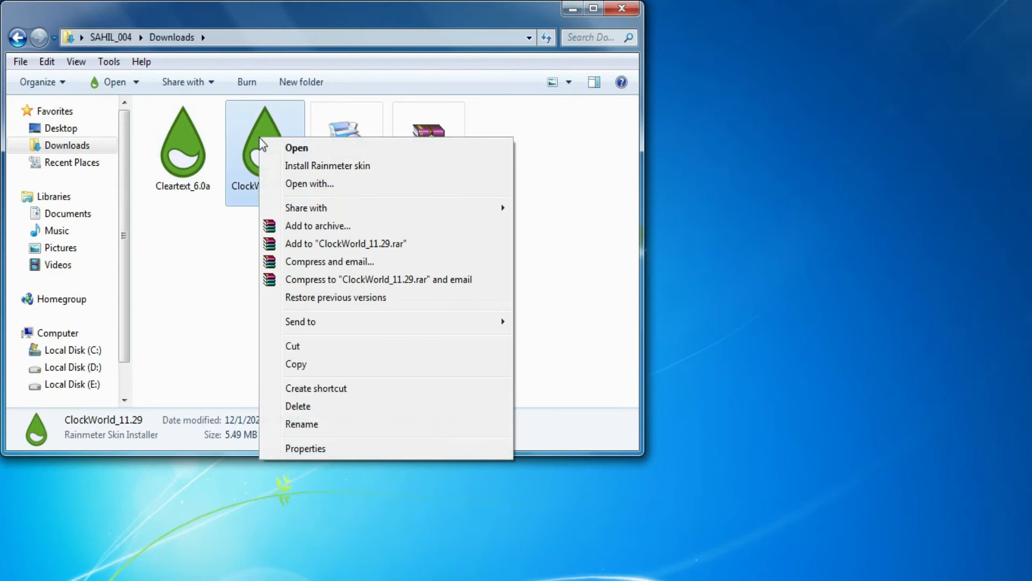
click(337, 167)
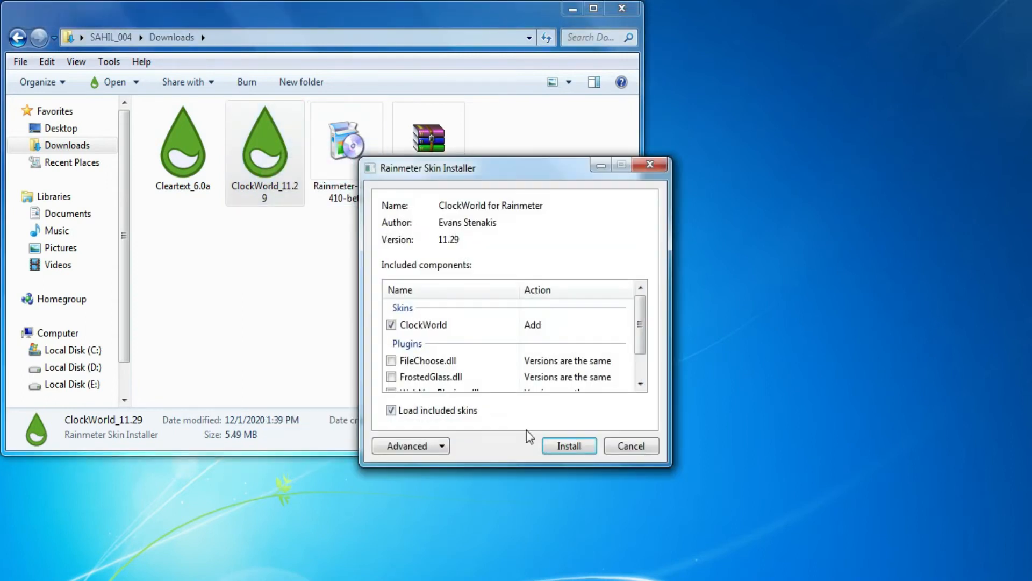
click(559, 446)
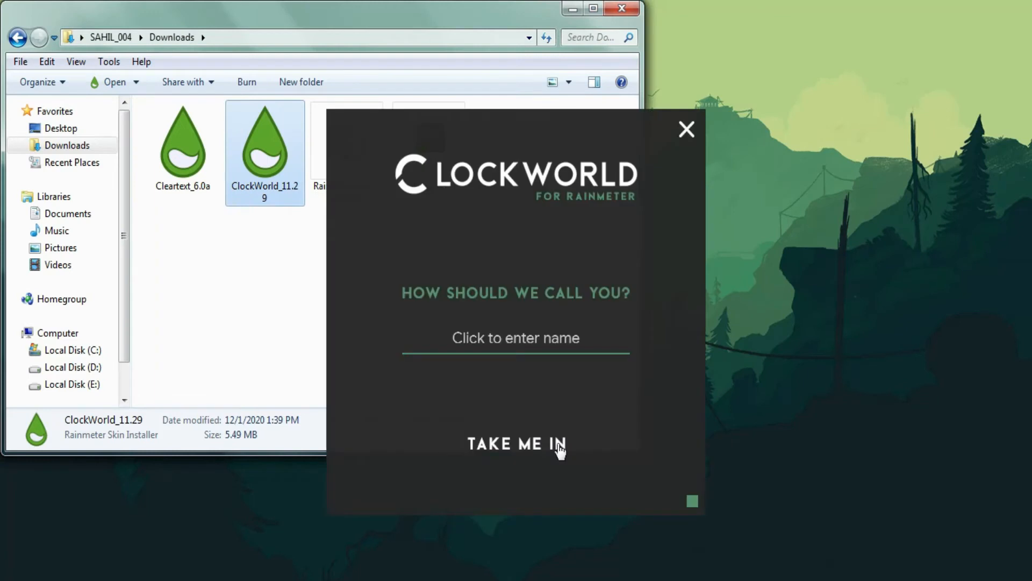
click(535, 450)
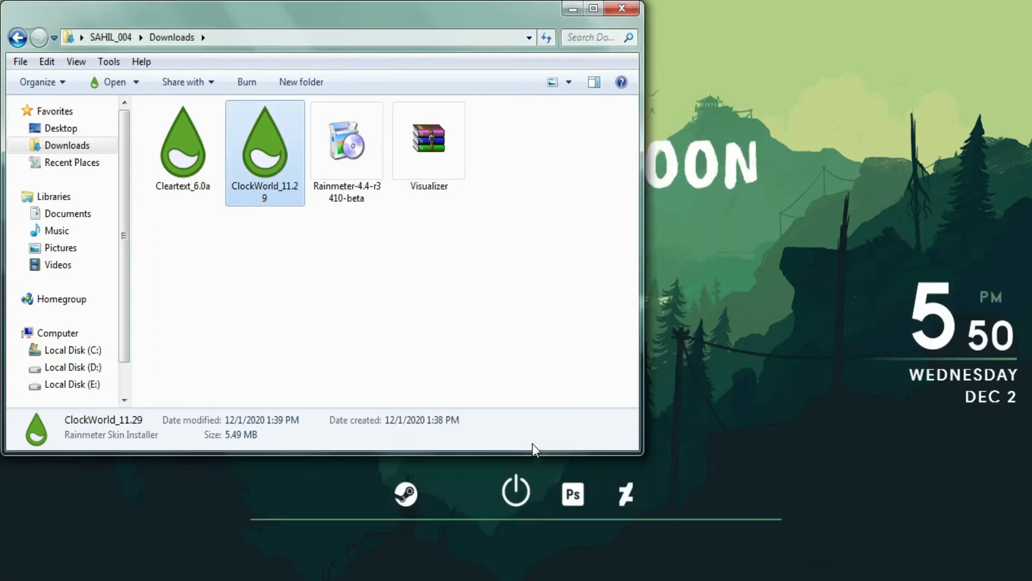
Extract the Visualizer archive into its own folder within Downloads and copy the inner Visualizer folder.
click(420, 145)
right_click(420, 145)
click(479, 230)
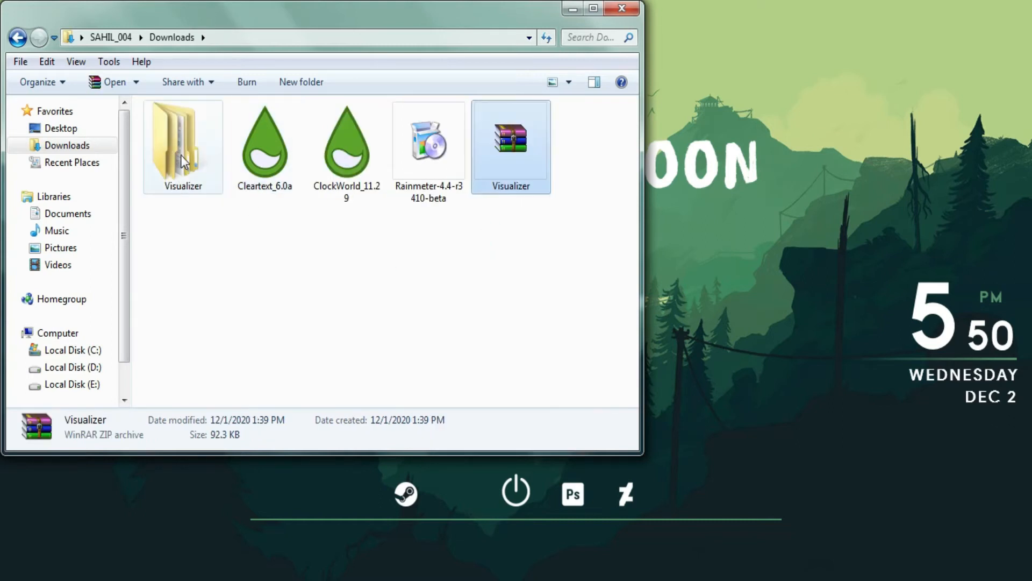
double_click(185, 138)
right_click(295, 132)
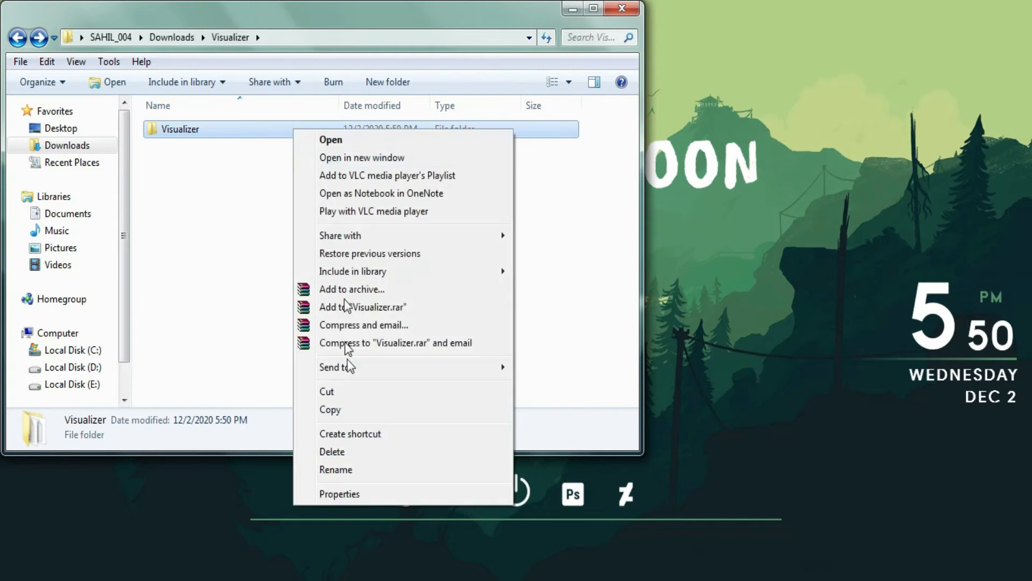
click(356, 409)
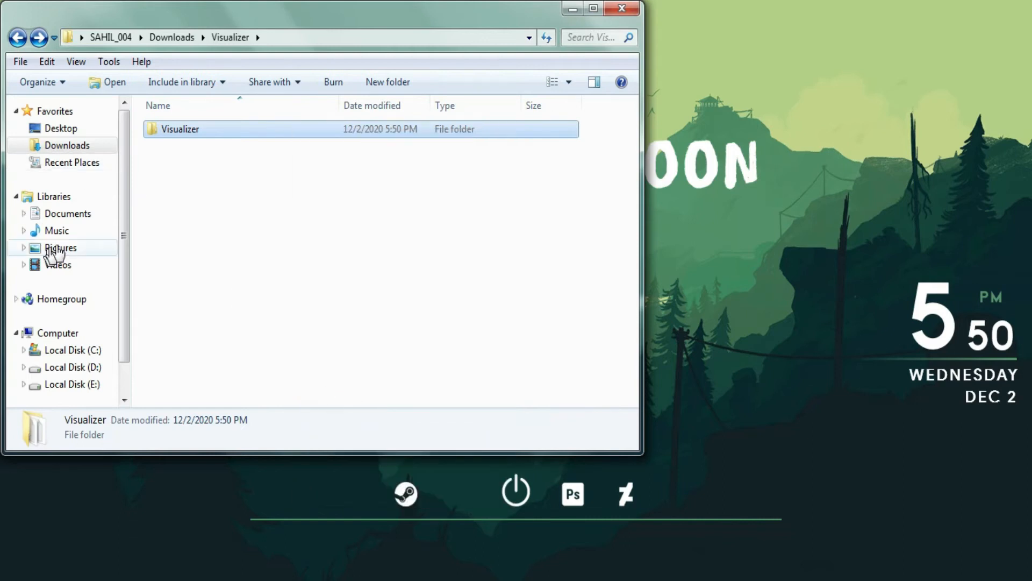
Paste the Visualizer folder into the Rainmeter Skins folder in Documents and close the file window.
click(64, 215)
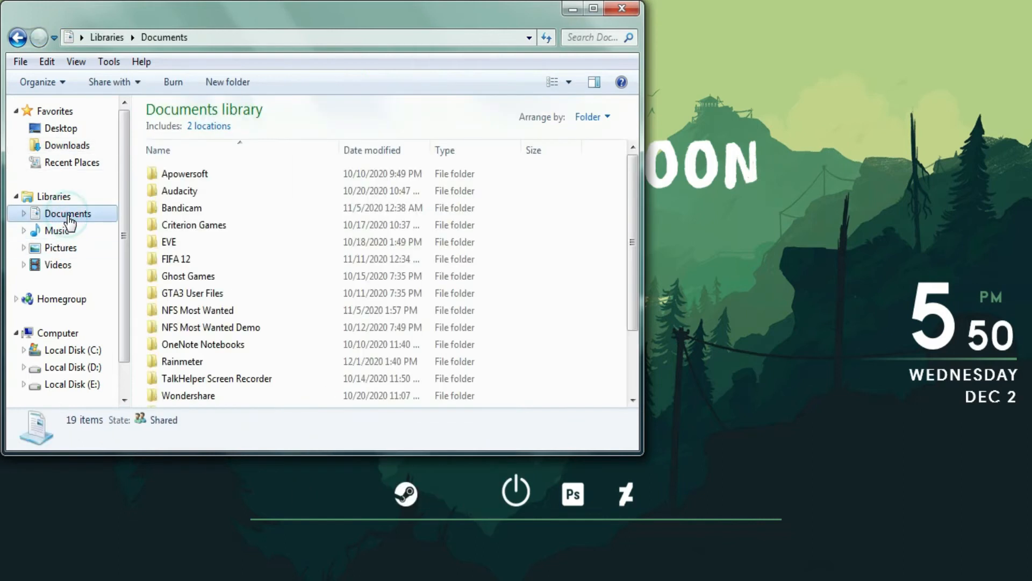
click(200, 362)
double_click(200, 361)
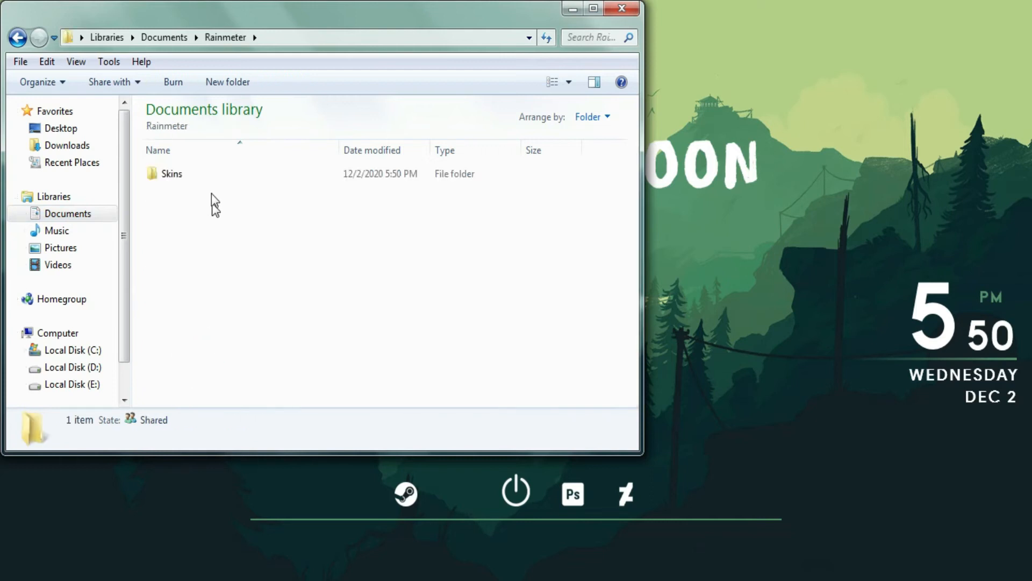
click(214, 173)
double_click(214, 173)
right_click(208, 249)
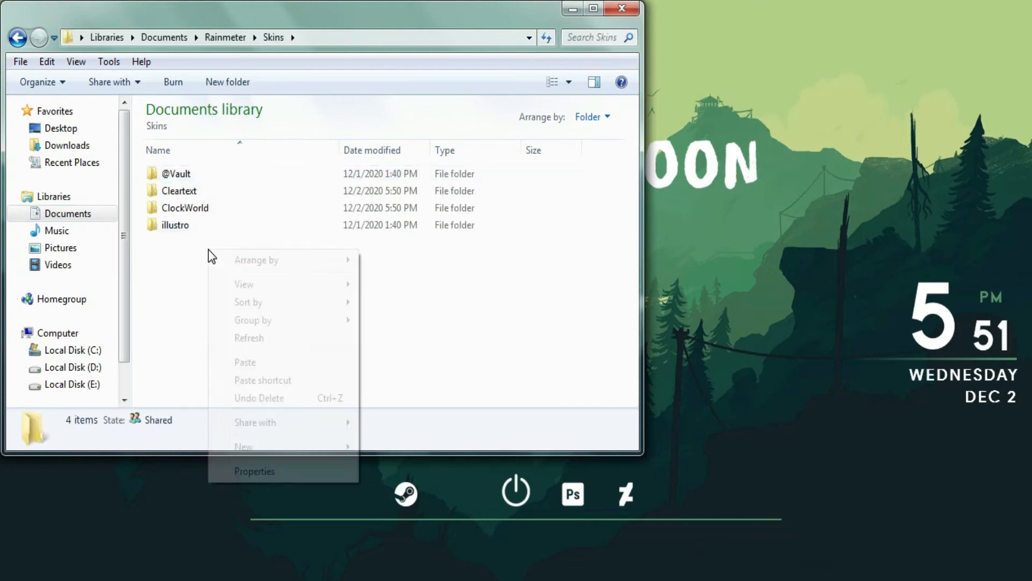
click(255, 362)
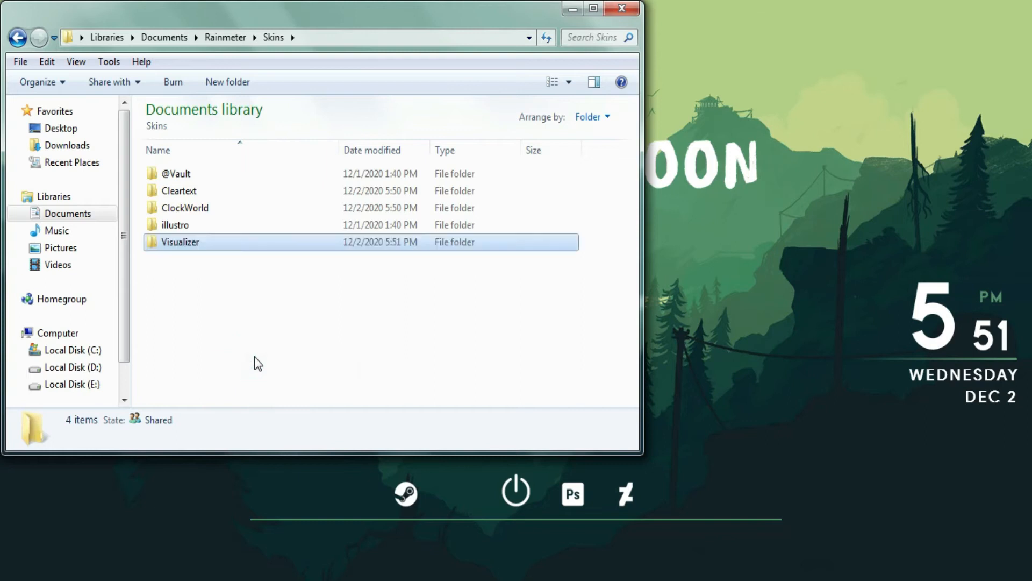
click(627, 10)
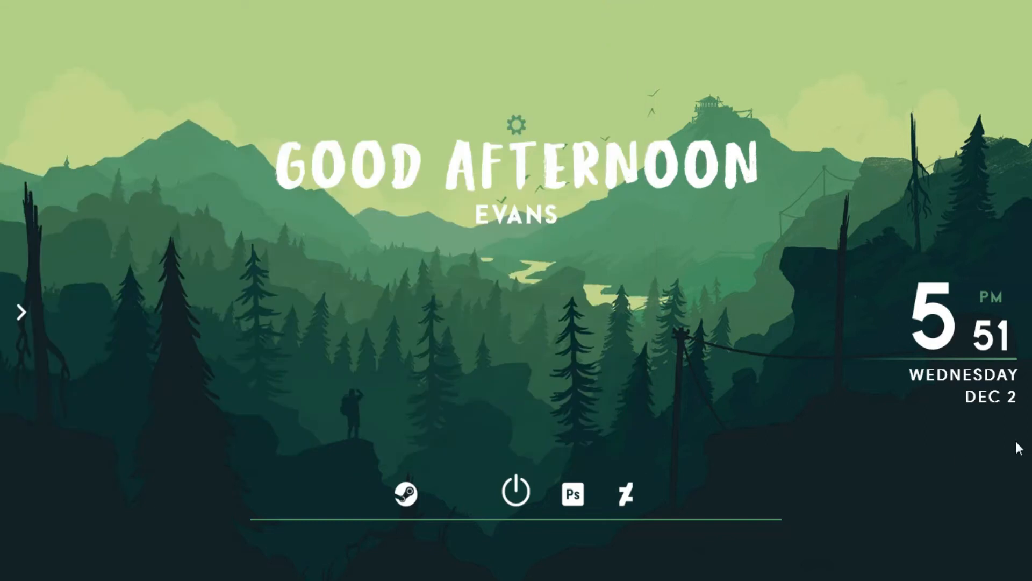
Open Manage Rainmeter, refresh all skins and load Visualizer v.2.ini.
click(901, 578)
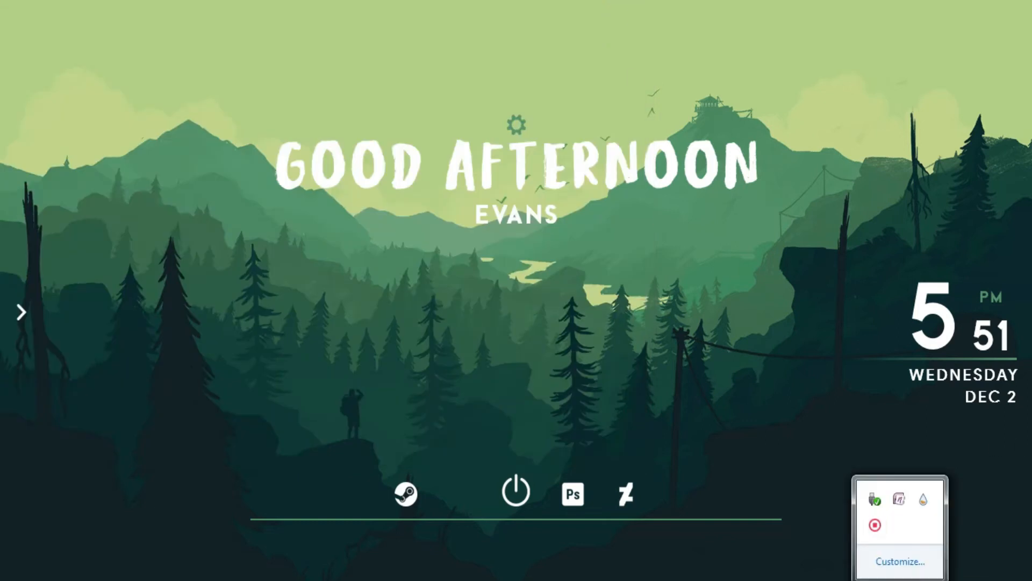
click(924, 502)
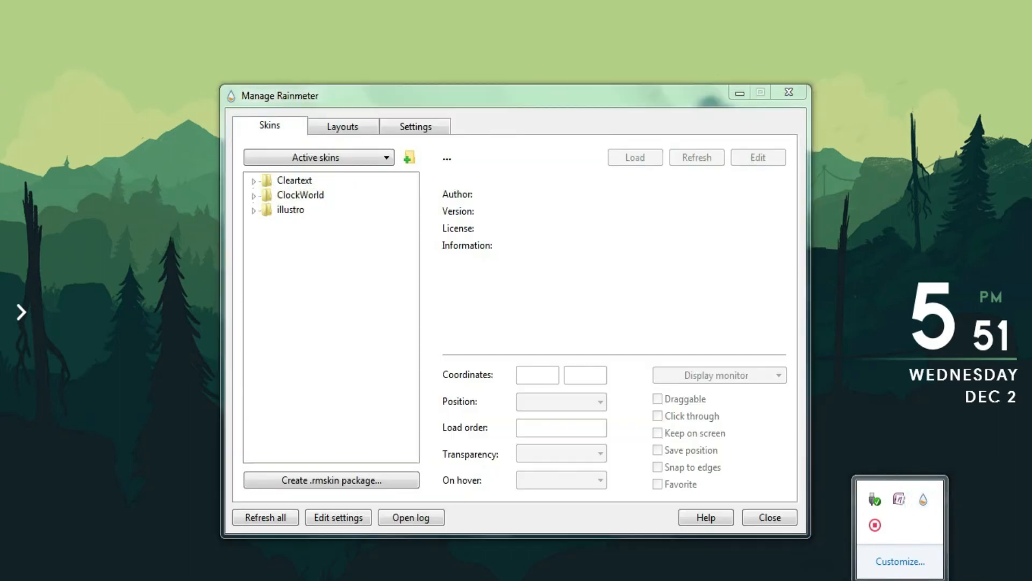
click(281, 516)
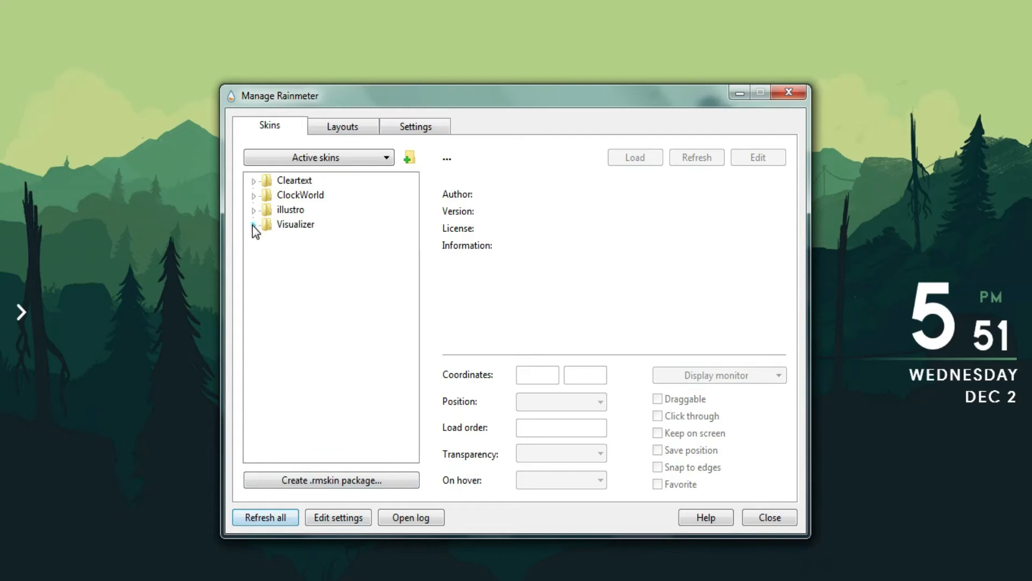
click(253, 224)
click(317, 284)
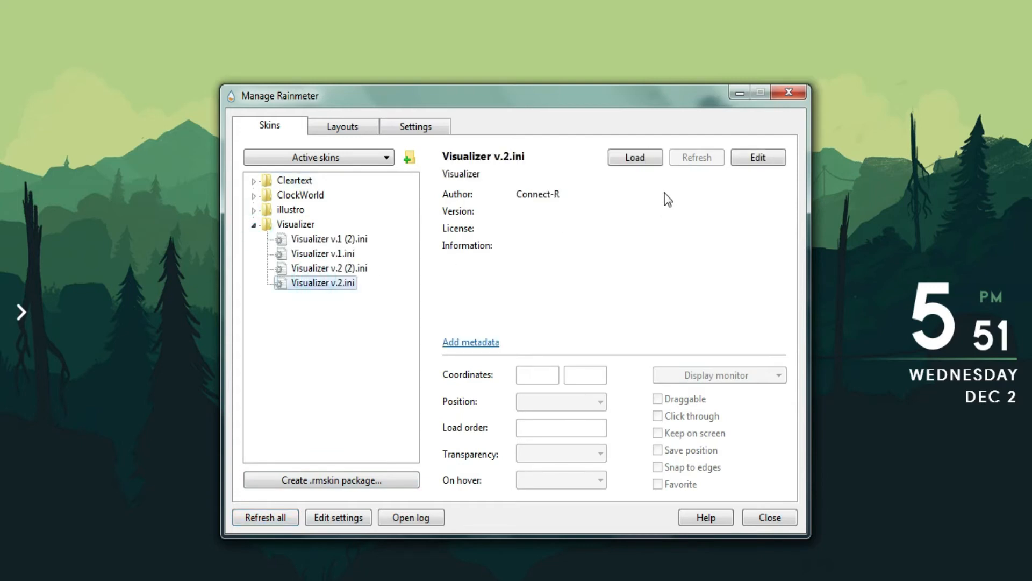
click(638, 158)
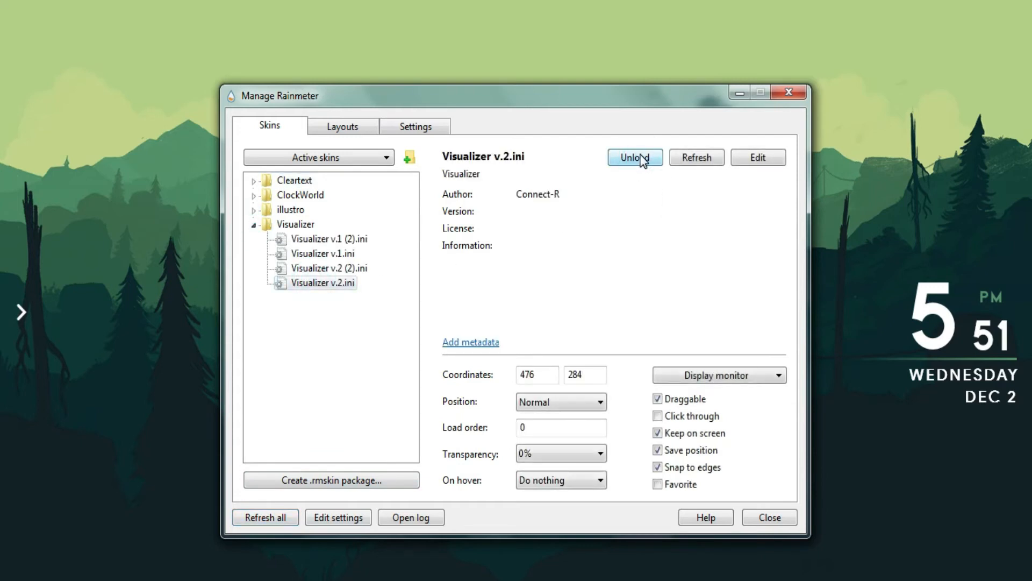
click(253, 225)
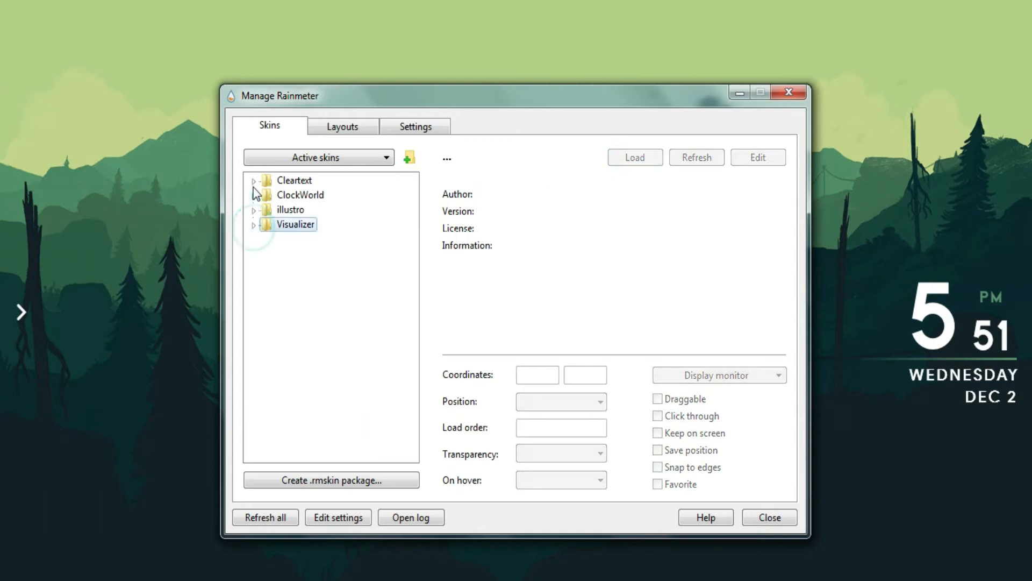
Expand the Cleartext skin and its Settings folder, and load Cleartext Pure.ini.
click(253, 181)
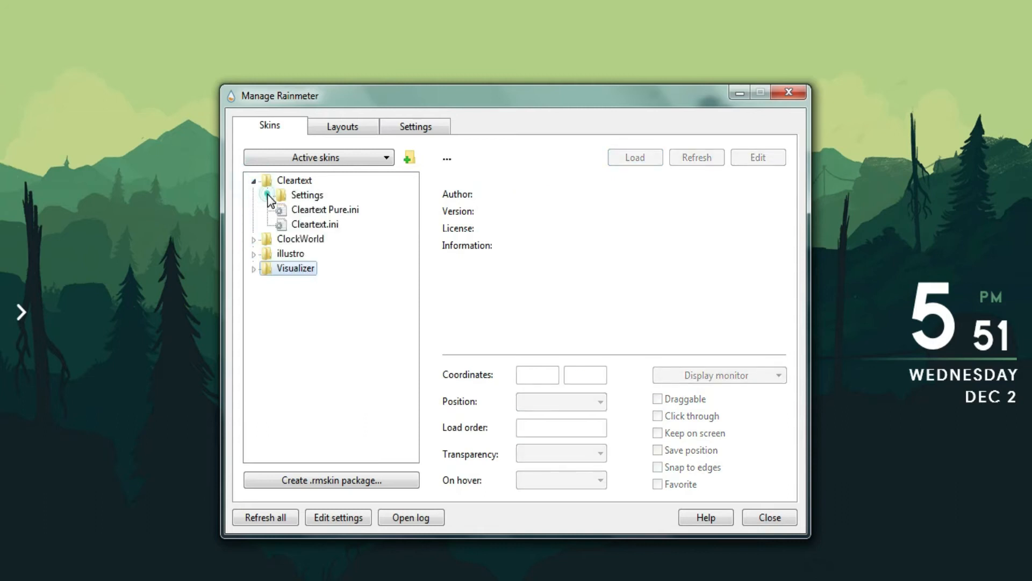
click(267, 196)
click(352, 226)
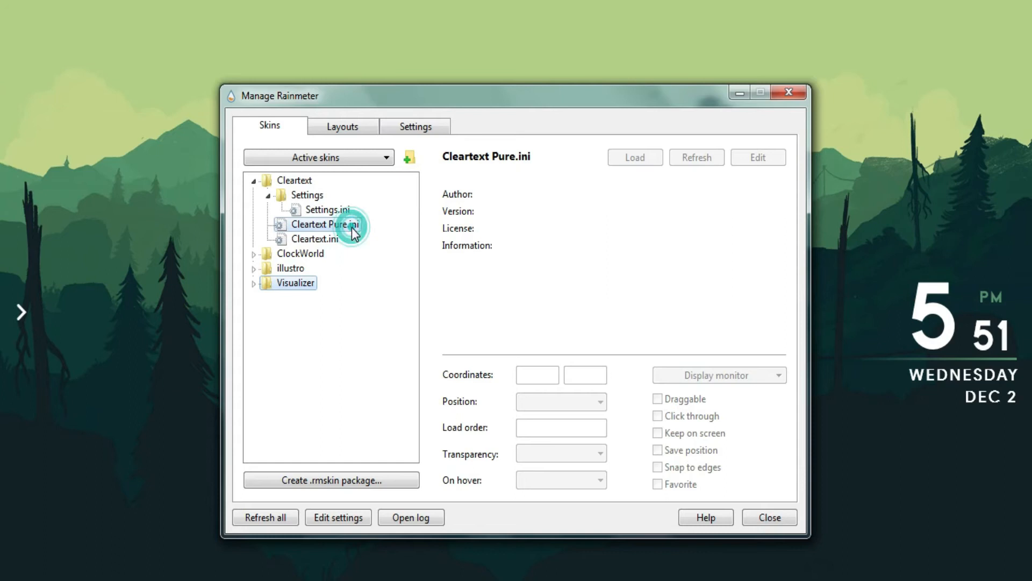
click(636, 158)
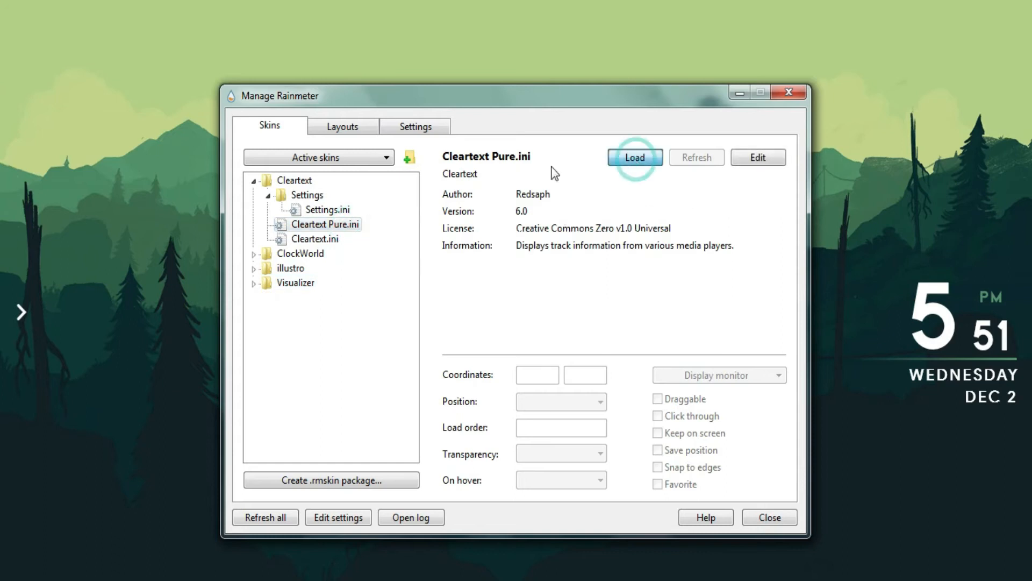
Load Cleartext's Settings.ini, set the media player to Windows Media Player and close the settings screen.
click(337, 210)
click(652, 157)
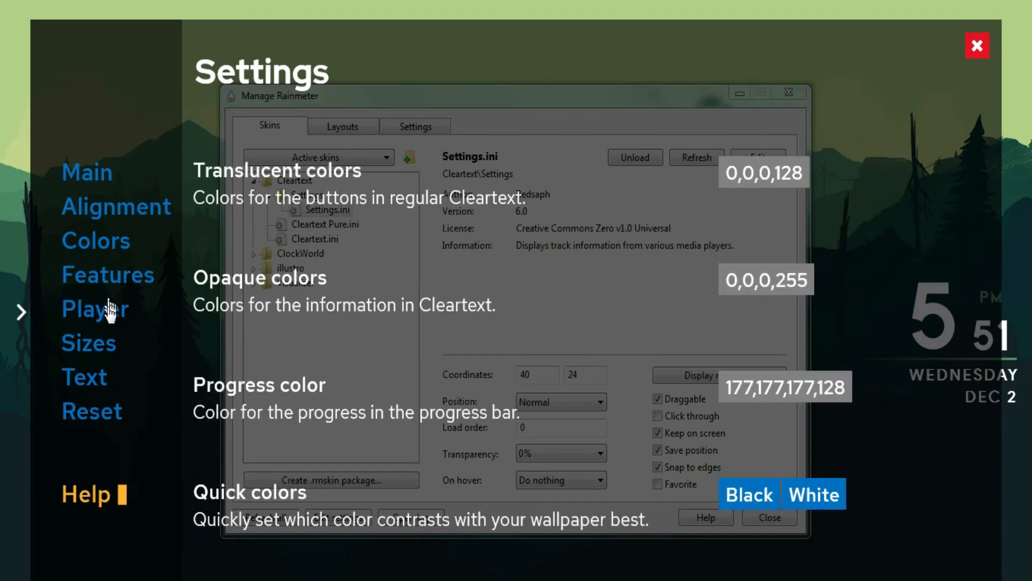
click(106, 307)
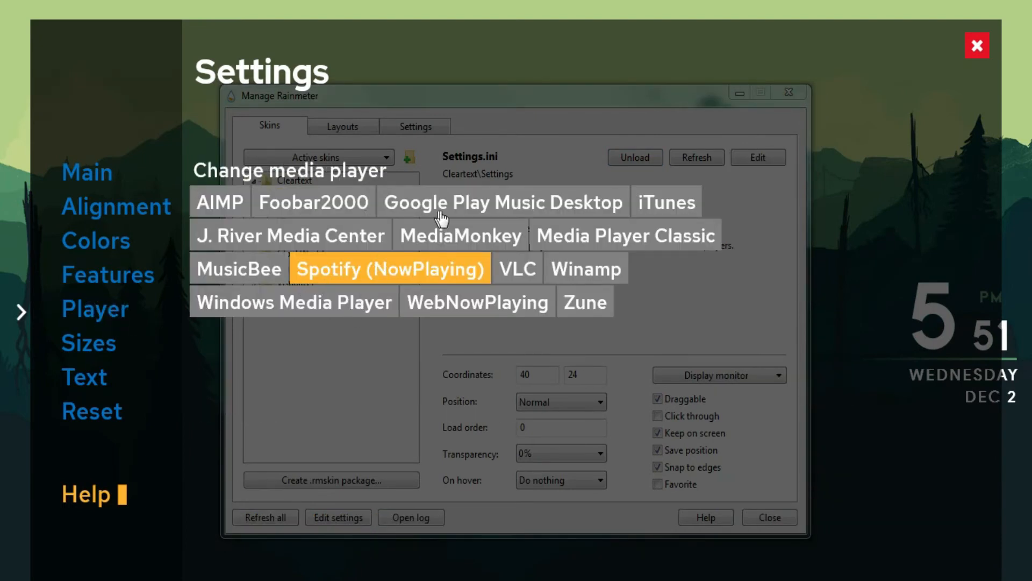
click(339, 308)
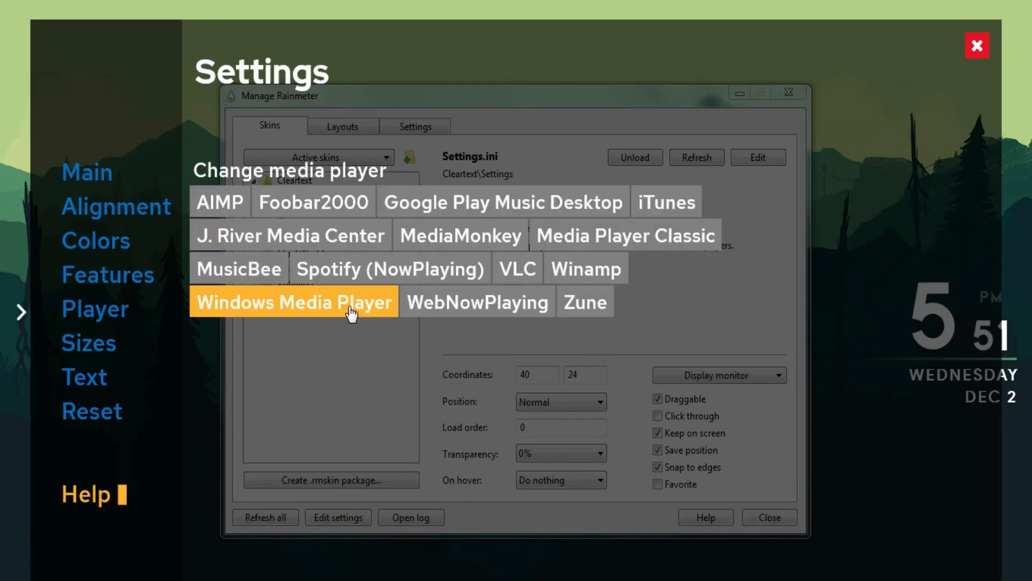
click(987, 54)
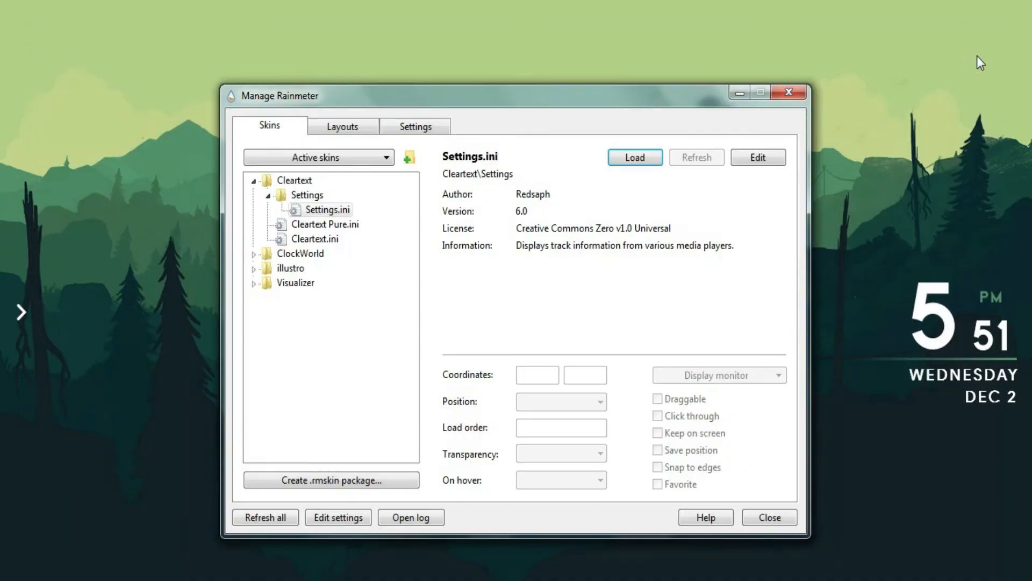
click(255, 181)
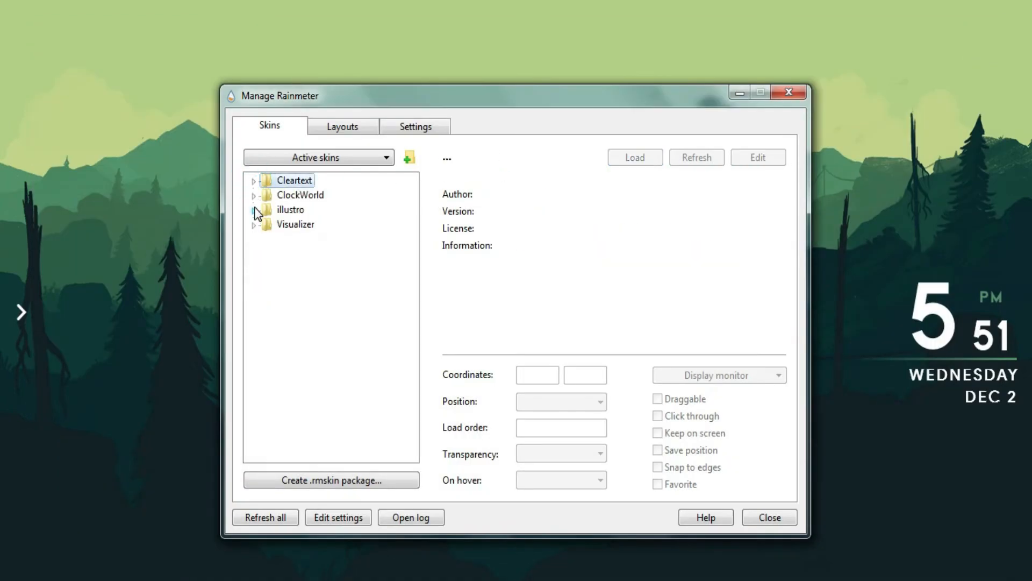
Load Settings.ini from ClockWorld's Settings folder and minimize the Manage Rainmeter window.
click(254, 195)
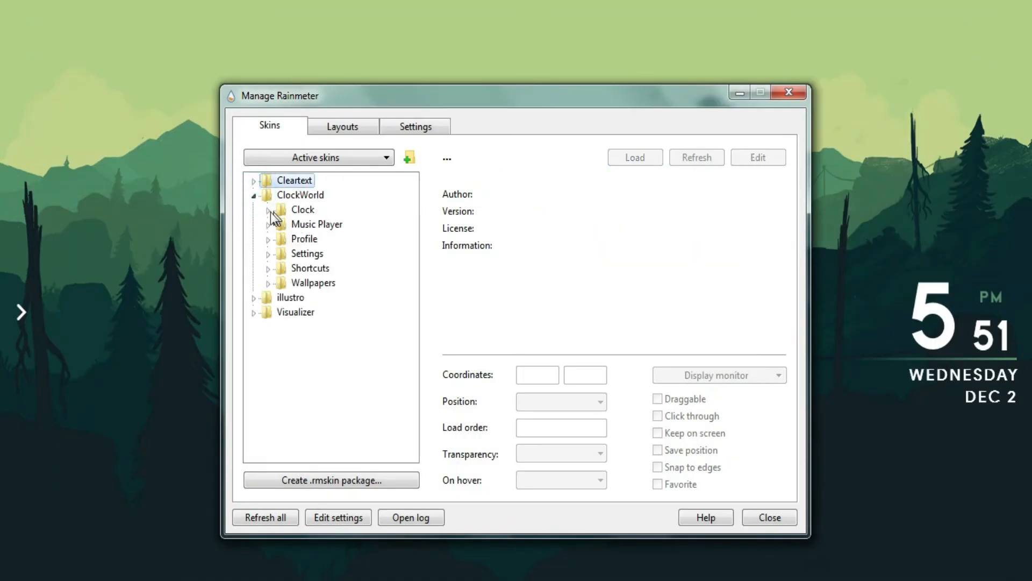
click(268, 254)
scroll(346, 384, down, 1)
click(346, 384)
click(635, 155)
click(741, 91)
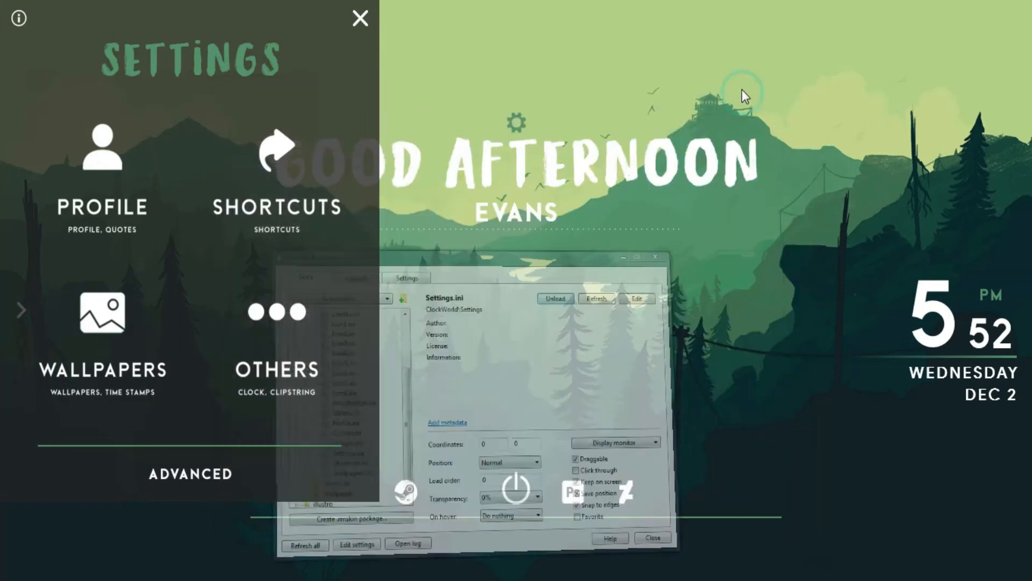
Change the profile name in the ClockWorld settings to "viewers" and return to the main settings page.
click(118, 171)
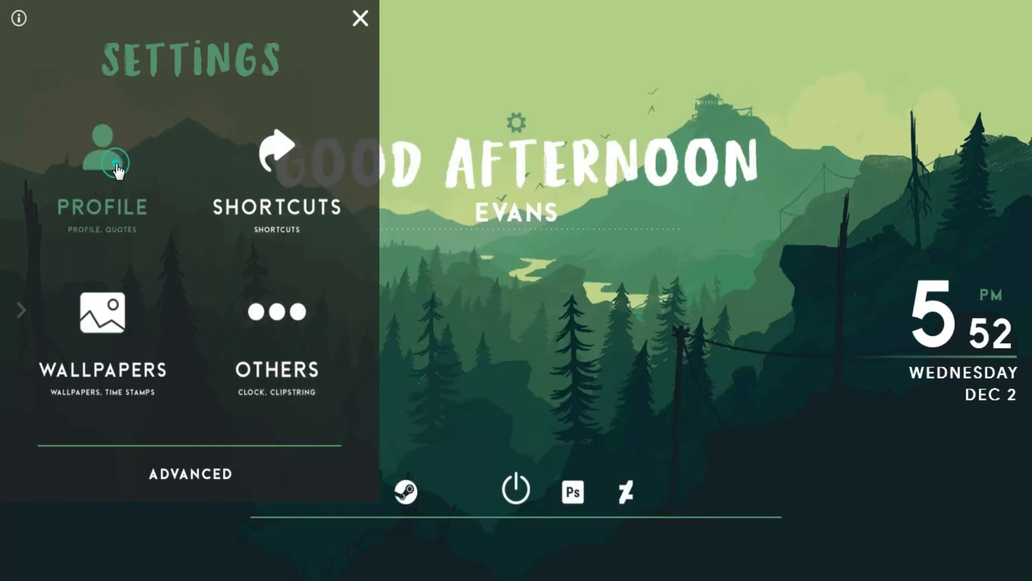
click(347, 187)
click(333, 187)
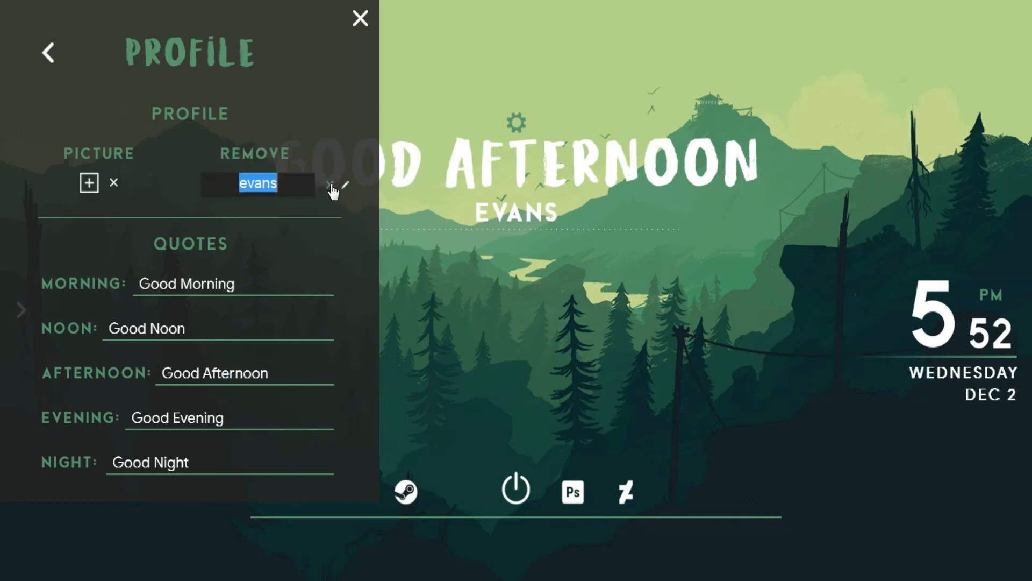
key(BackSpace)
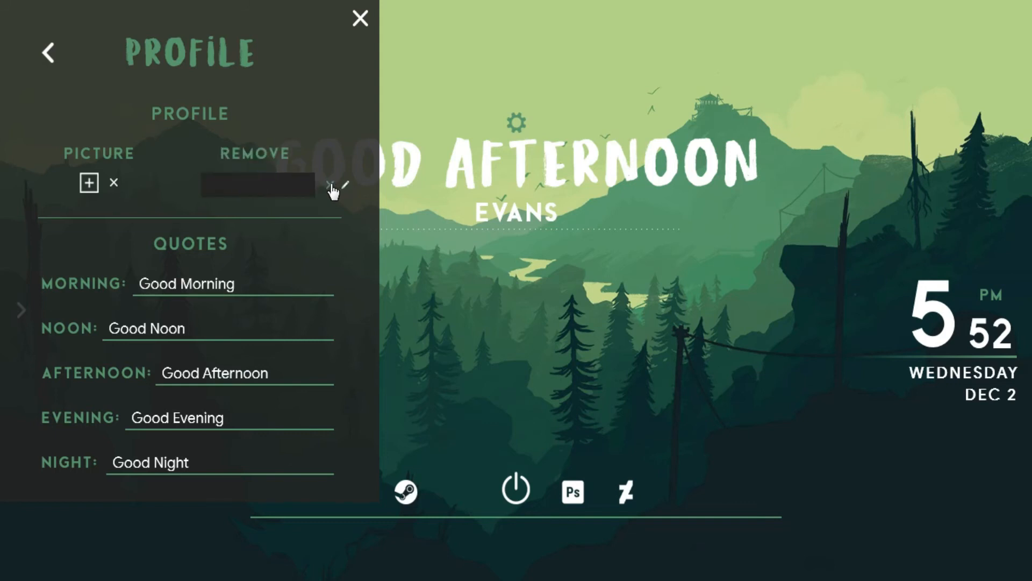
text(viewers)
key(Return)
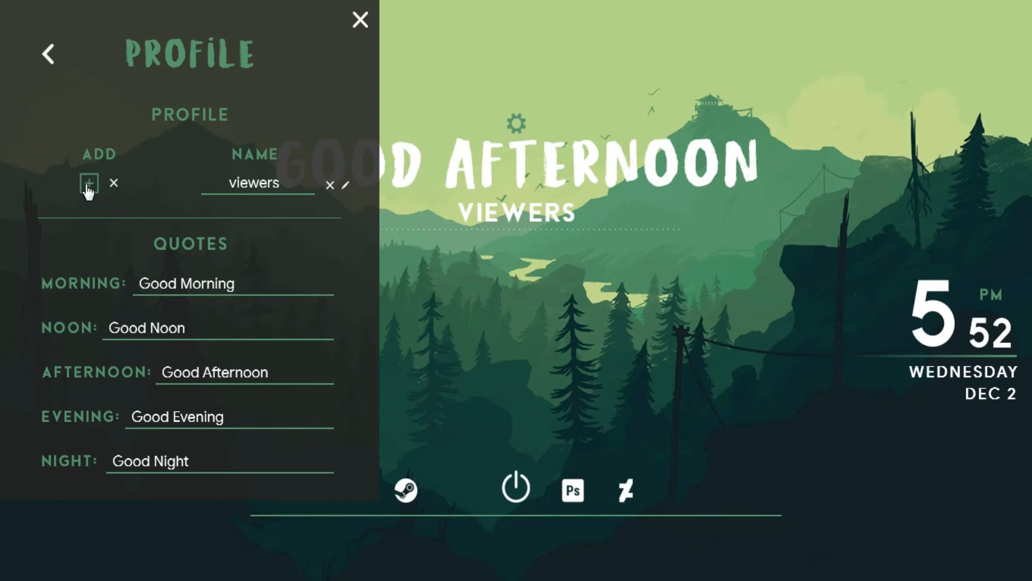
click(48, 56)
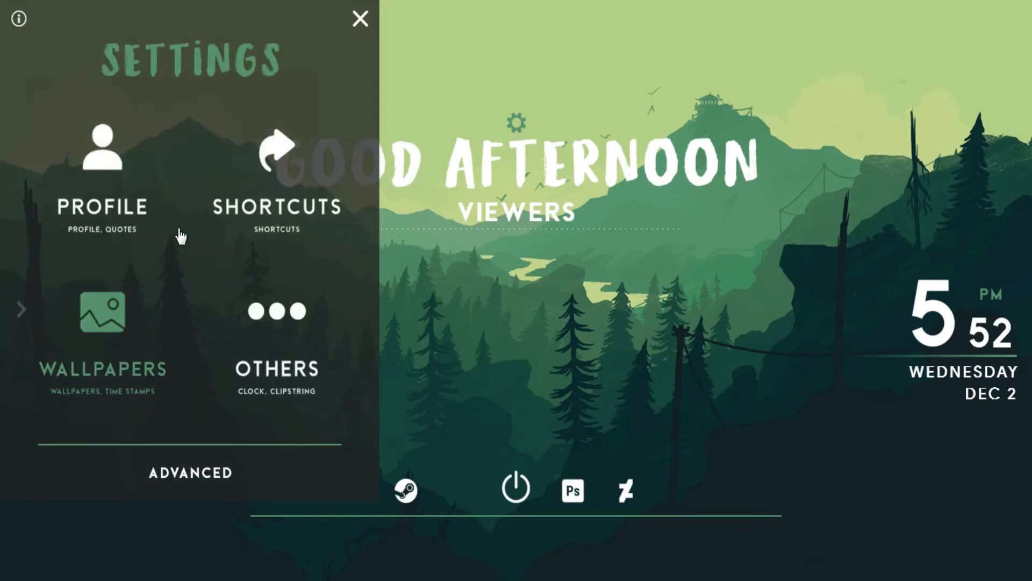
Assign the pre-loaded Chrome icon to shortcut Icon 1 and the Firefox icon to Icon 2.
click(276, 156)
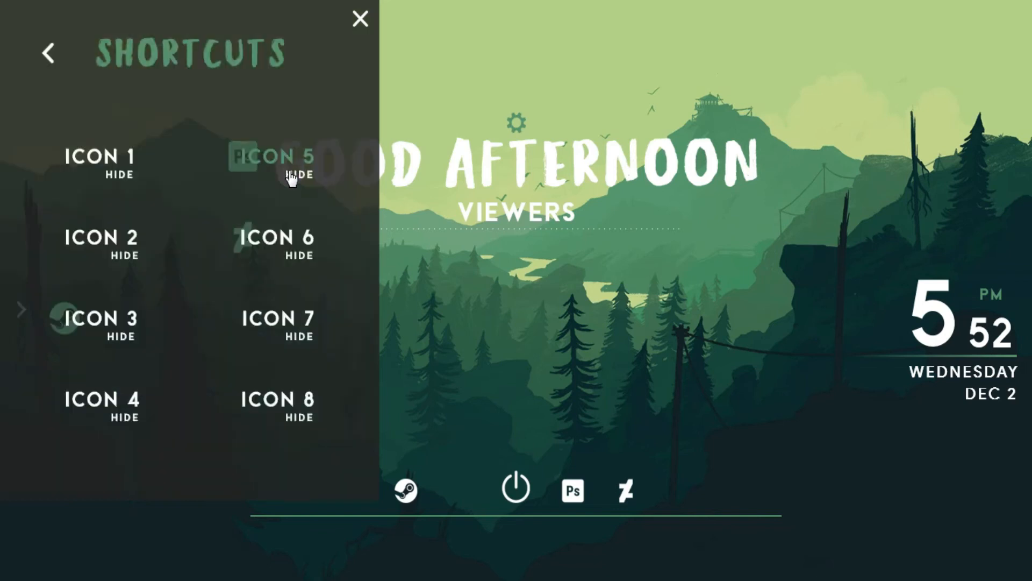
click(106, 156)
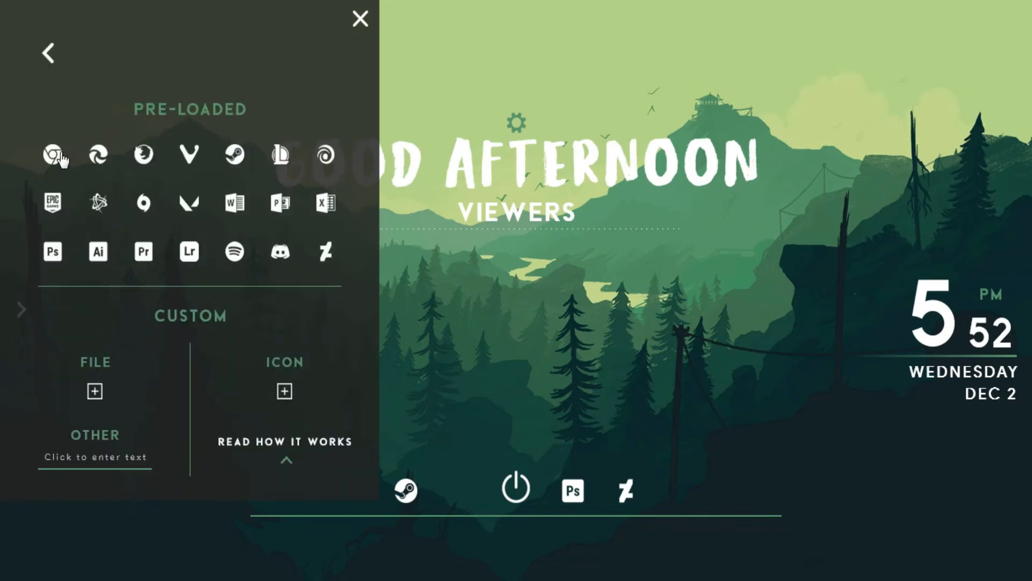
click(54, 156)
click(50, 54)
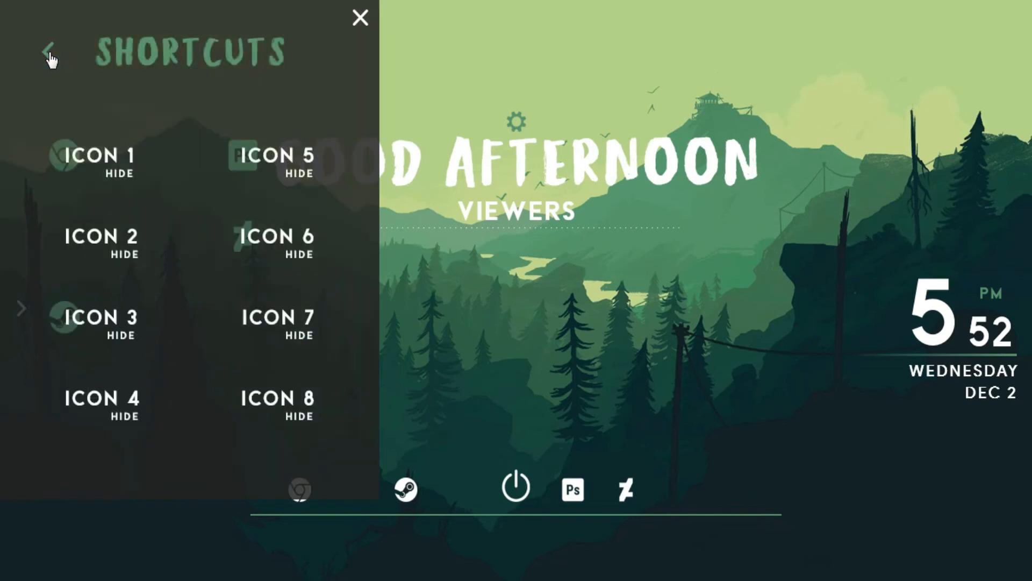
click(101, 245)
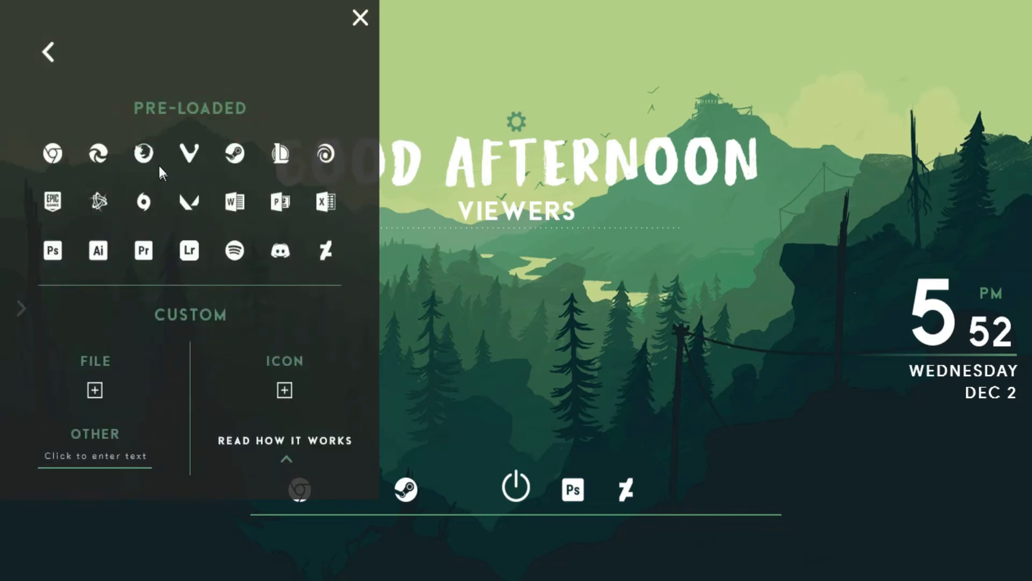
click(143, 154)
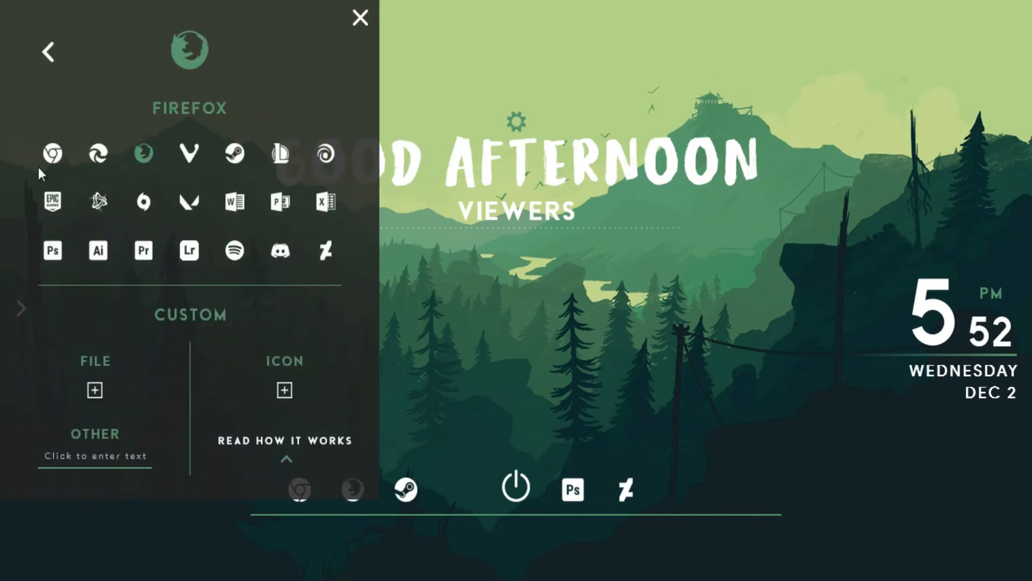
click(47, 51)
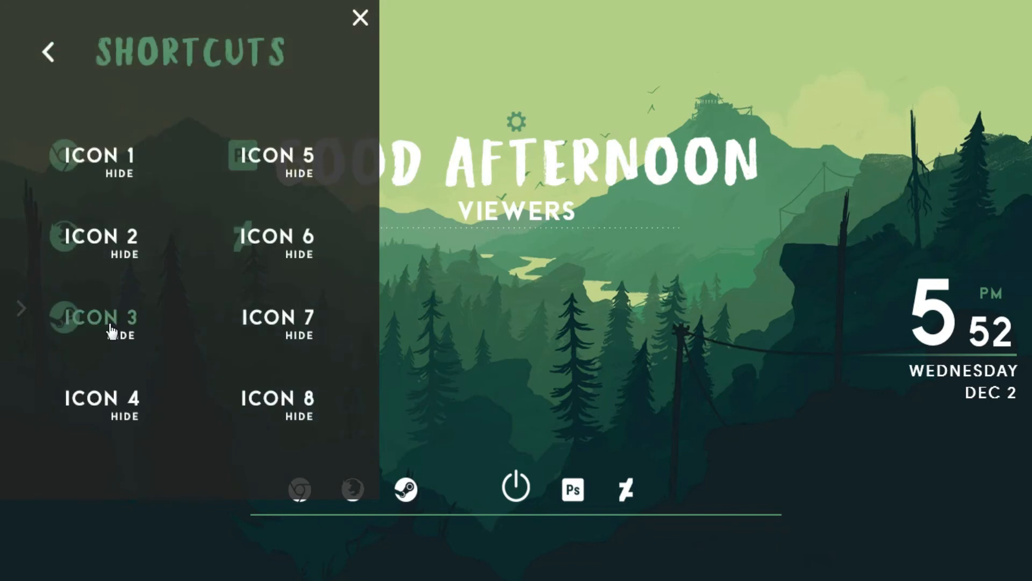
Assign the pre-loaded Word icon to shortcut Icon 4 and return to the shortcuts list.
click(110, 398)
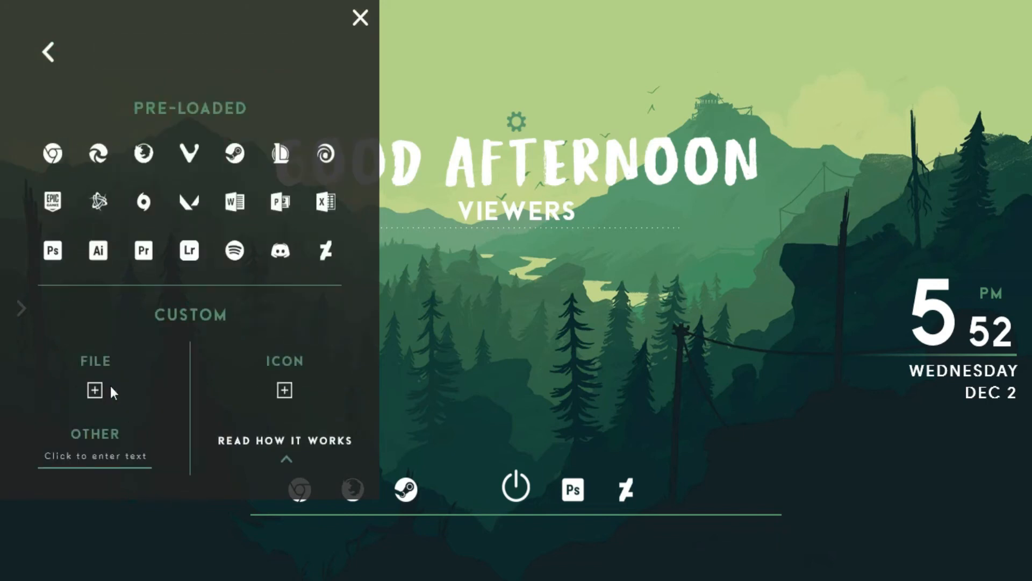
click(235, 202)
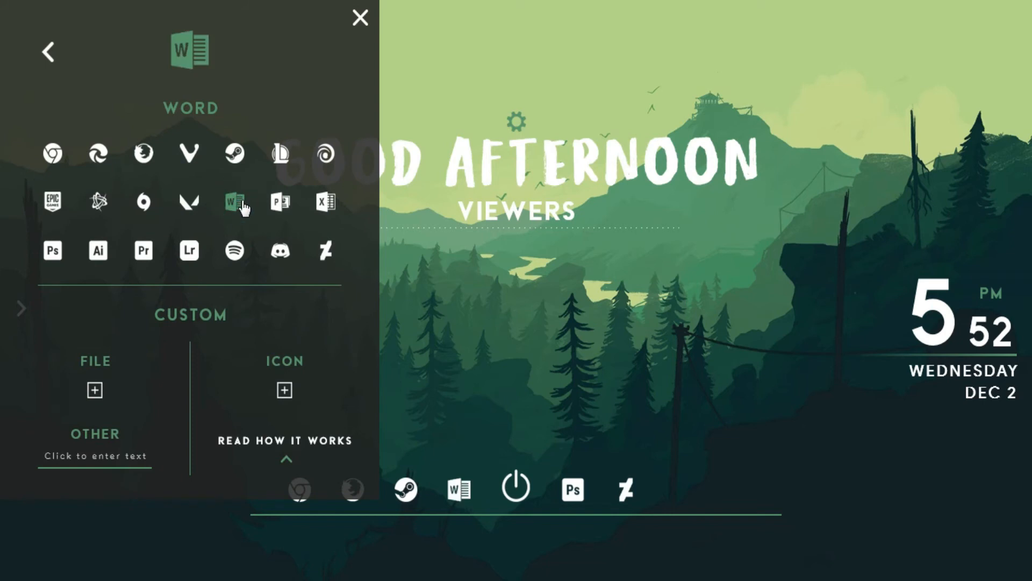
click(43, 54)
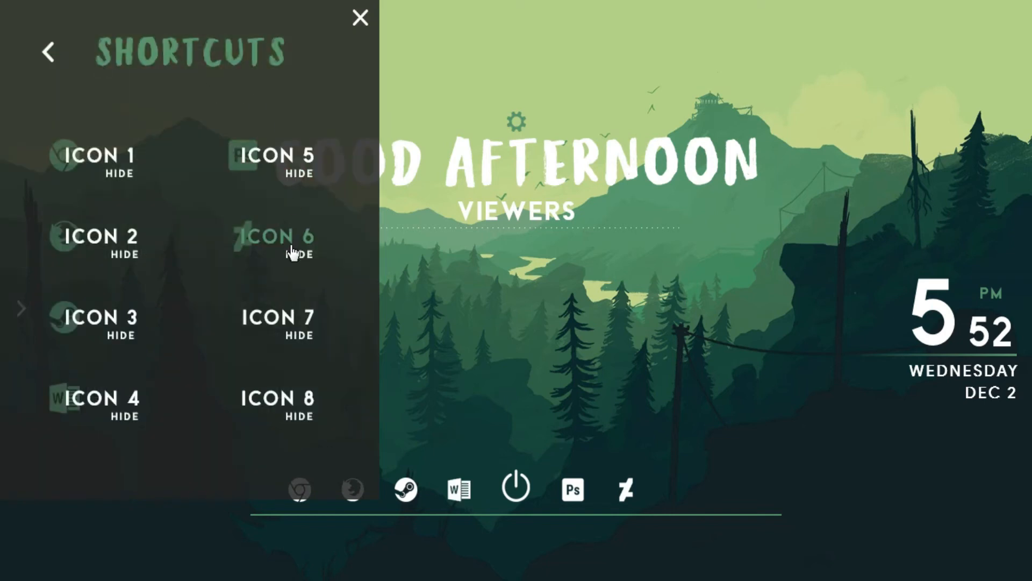
Assign the pre-loaded Spotify icon to shortcut Icon 7 and the Discord icon to Icon 8.
click(286, 317)
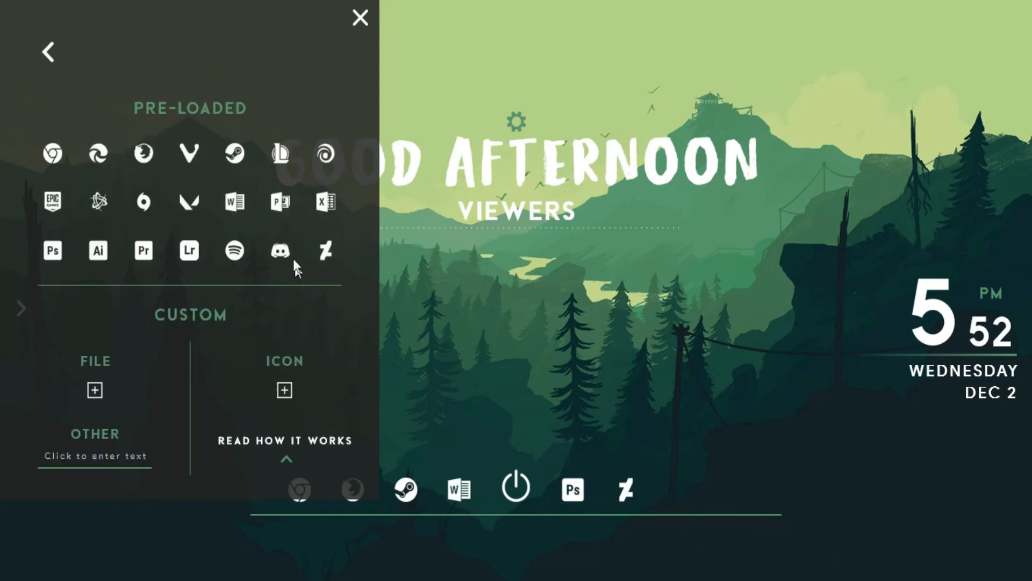
click(235, 250)
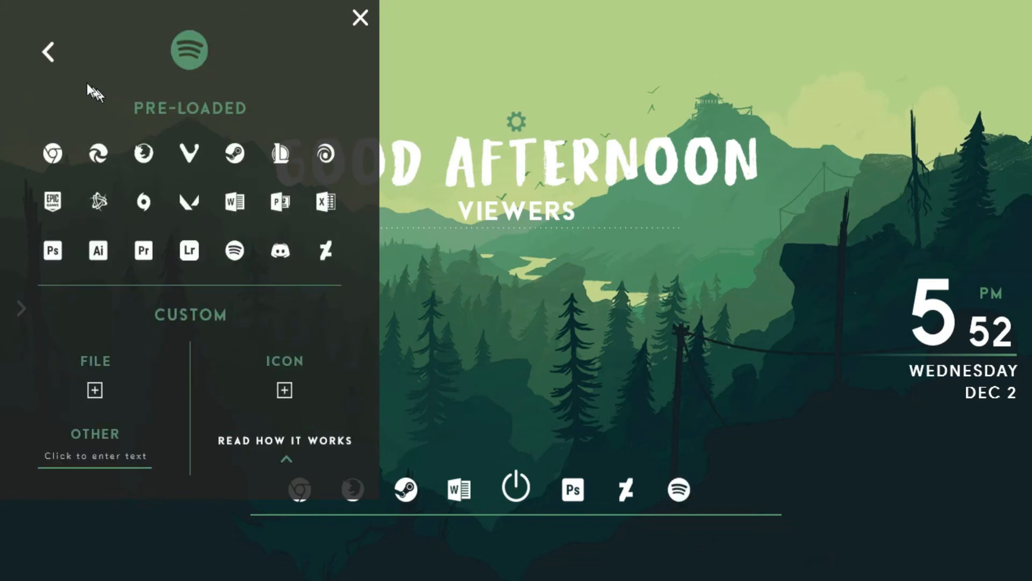
click(47, 54)
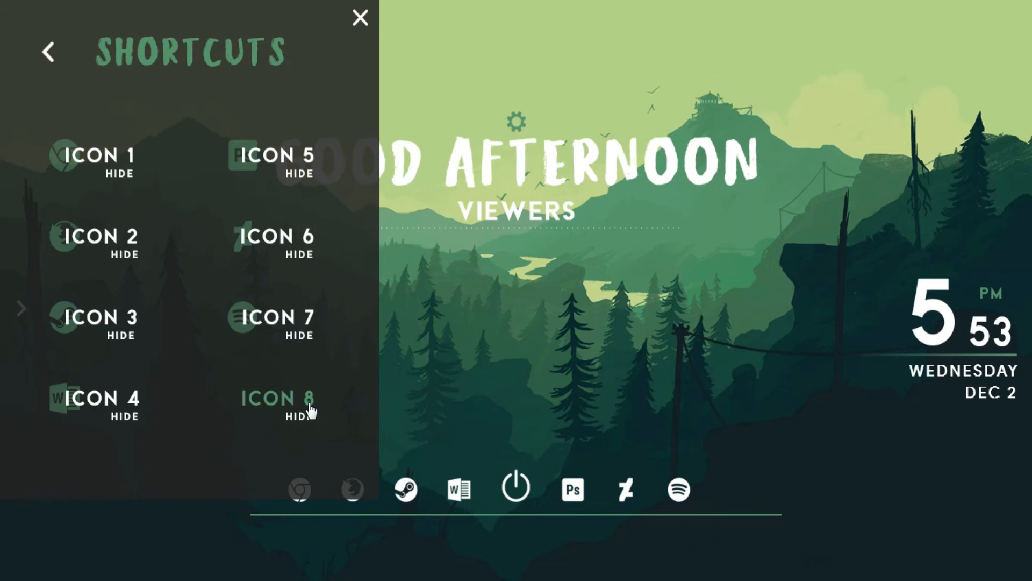
click(296, 406)
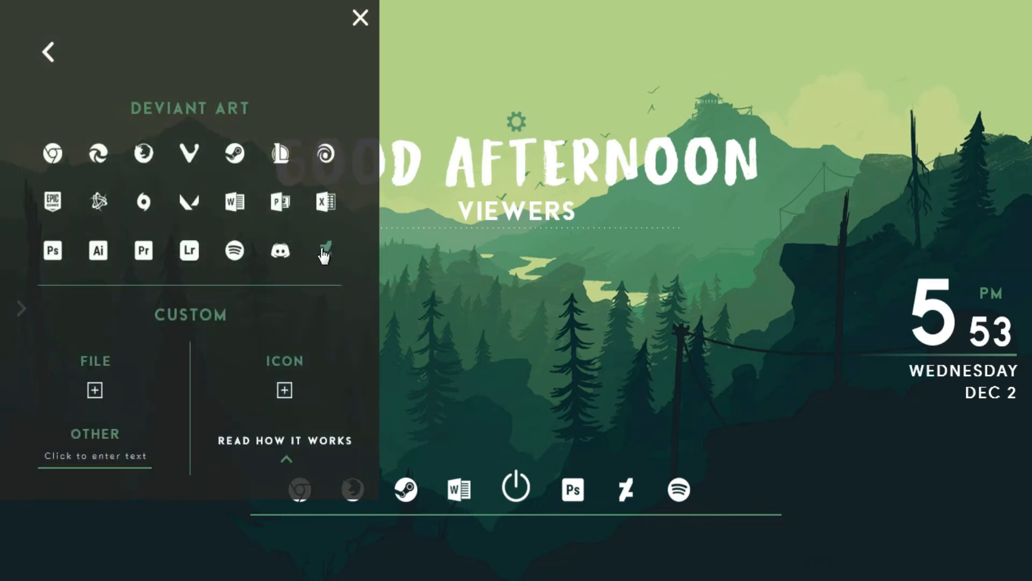
click(287, 253)
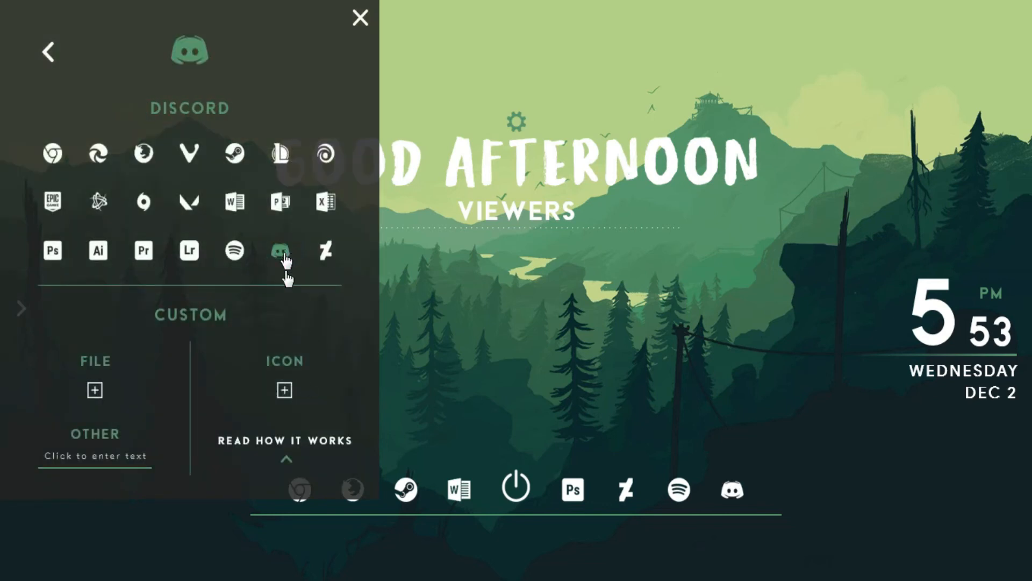
click(285, 390)
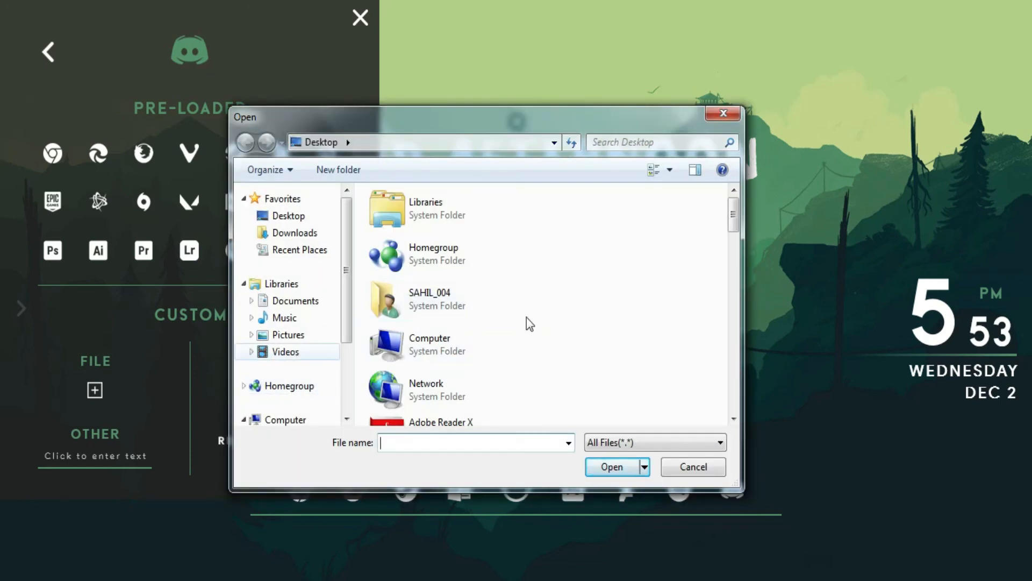
click(723, 113)
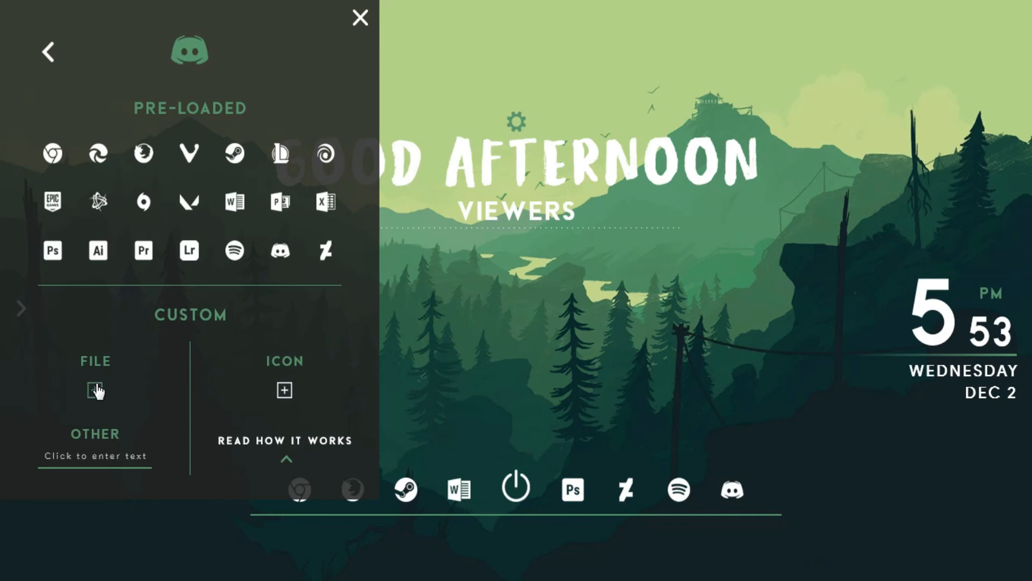
click(79, 457)
Return to the main ClockWorld settings and apply the ClockWorld Classic wallpaper collection.
click(47, 51)
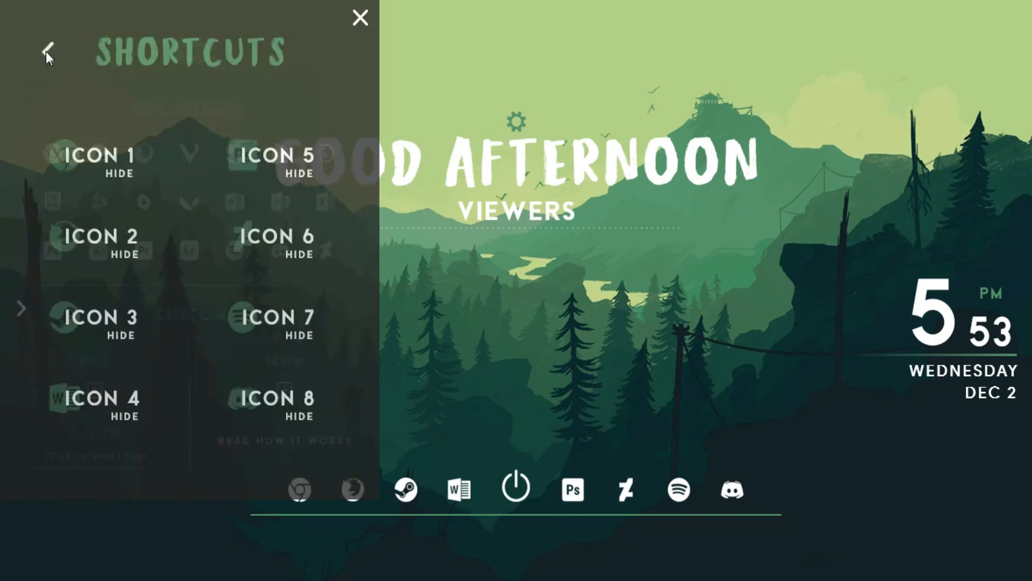
click(47, 54)
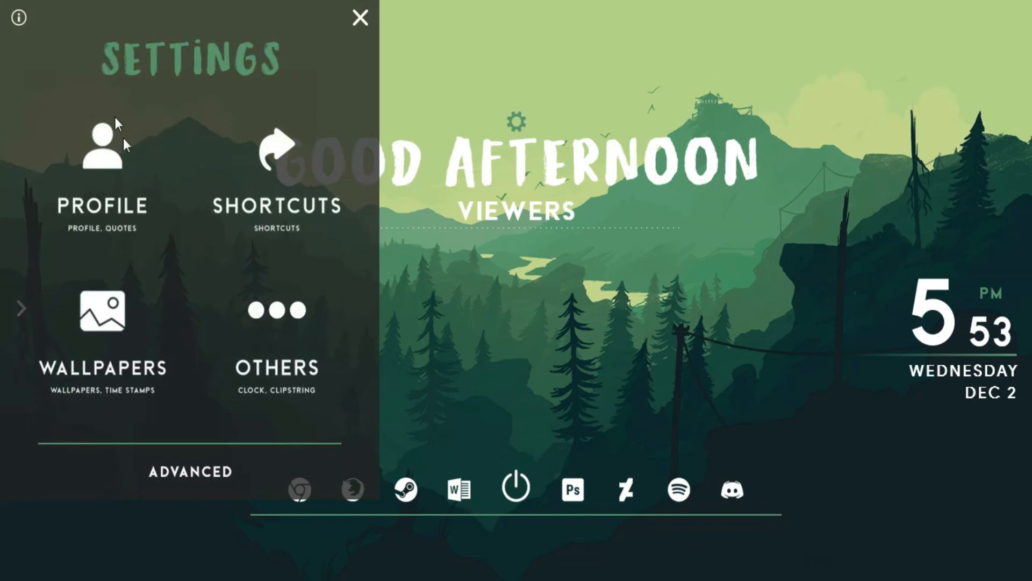
click(117, 329)
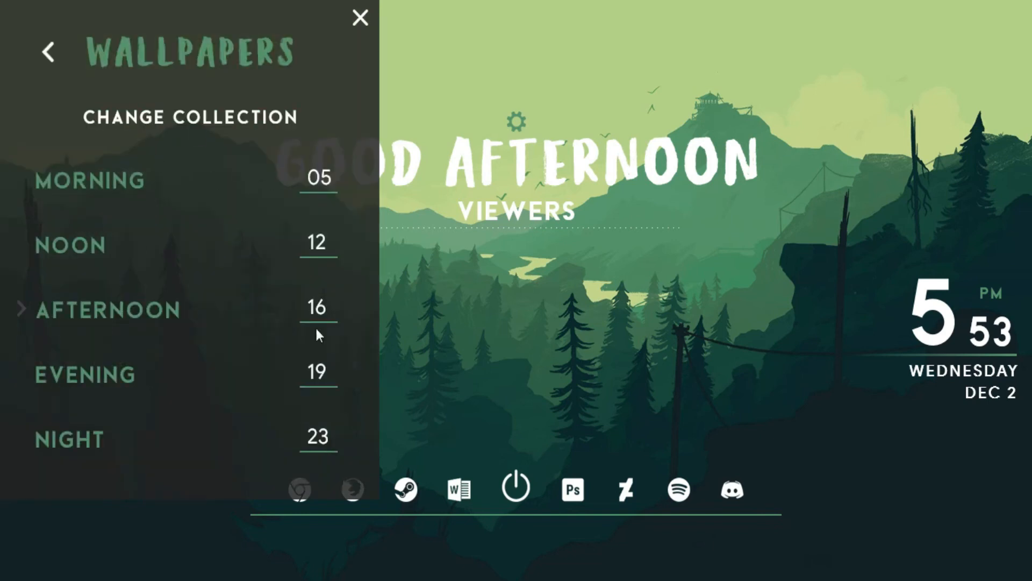
click(267, 115)
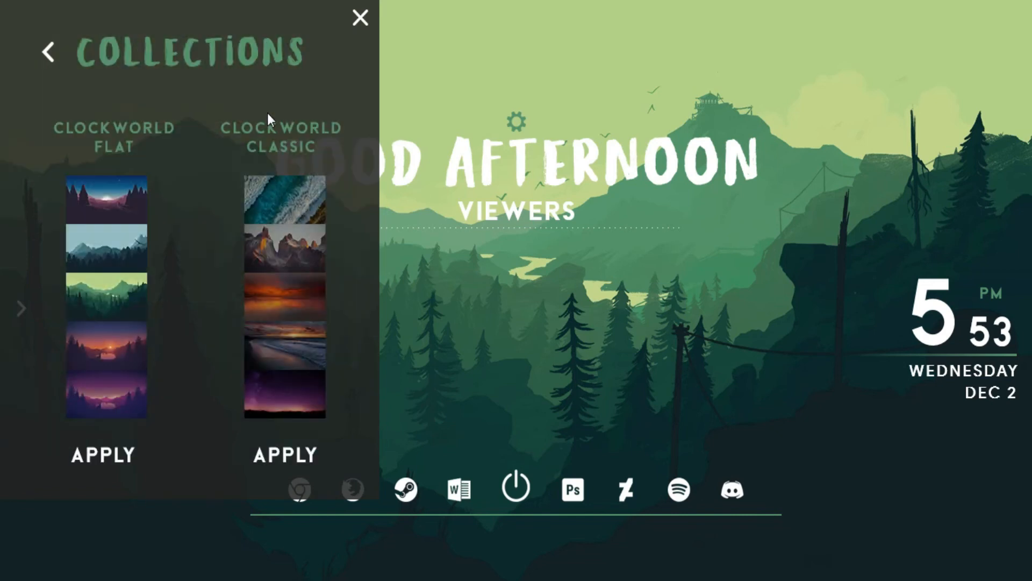
click(299, 461)
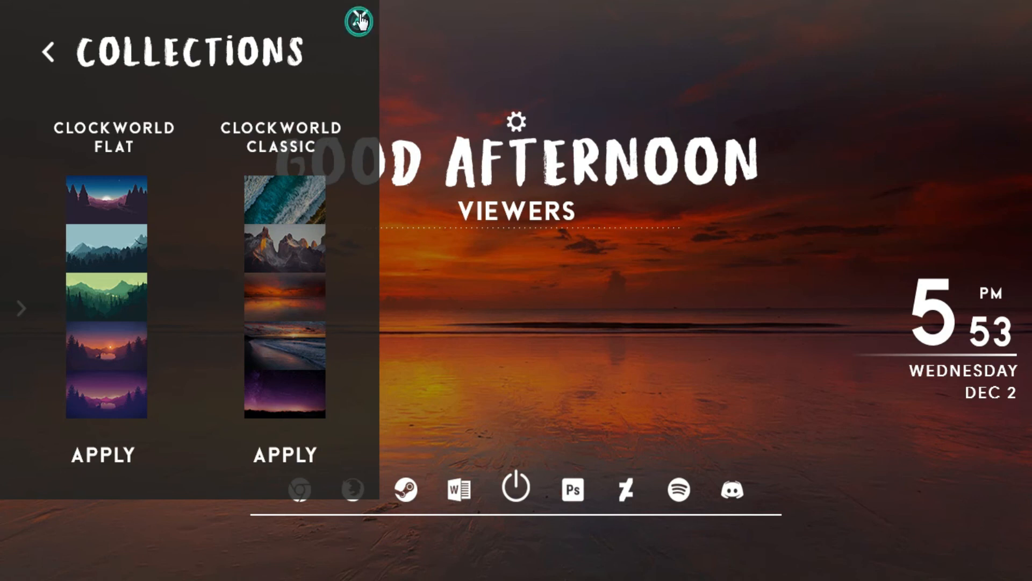
Expand the desktop's music player shortcuts and minimize Windows Media Player with a song playing.
click(19, 303)
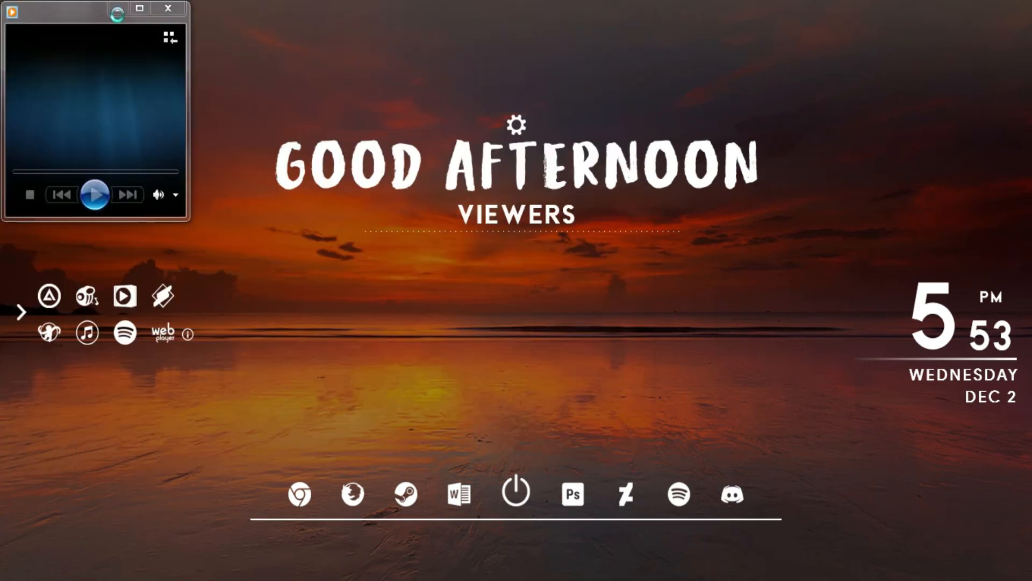
click(119, 9)
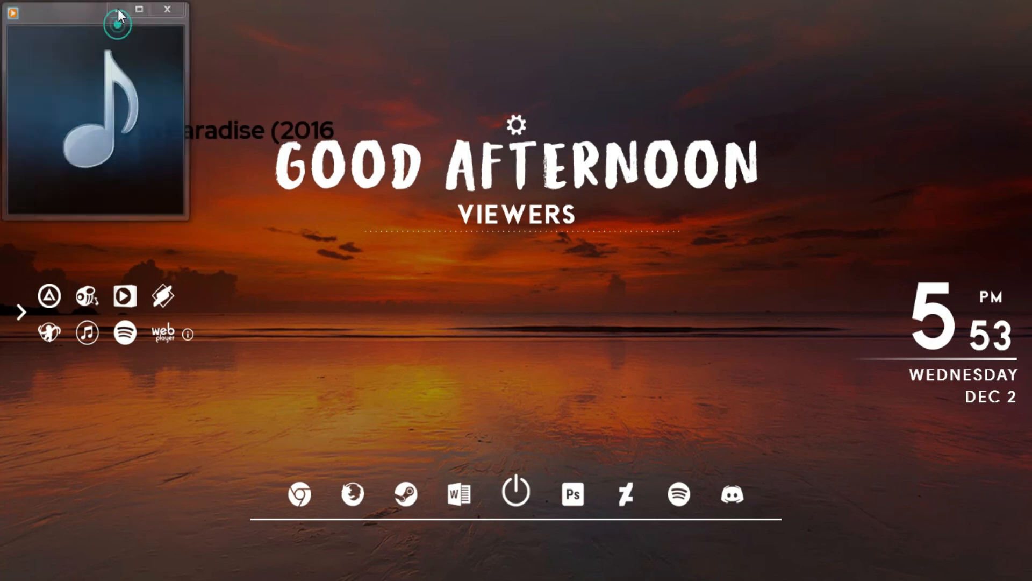
Open the Cleartext skin's settings and set its quick color to White.
right_click(203, 127)
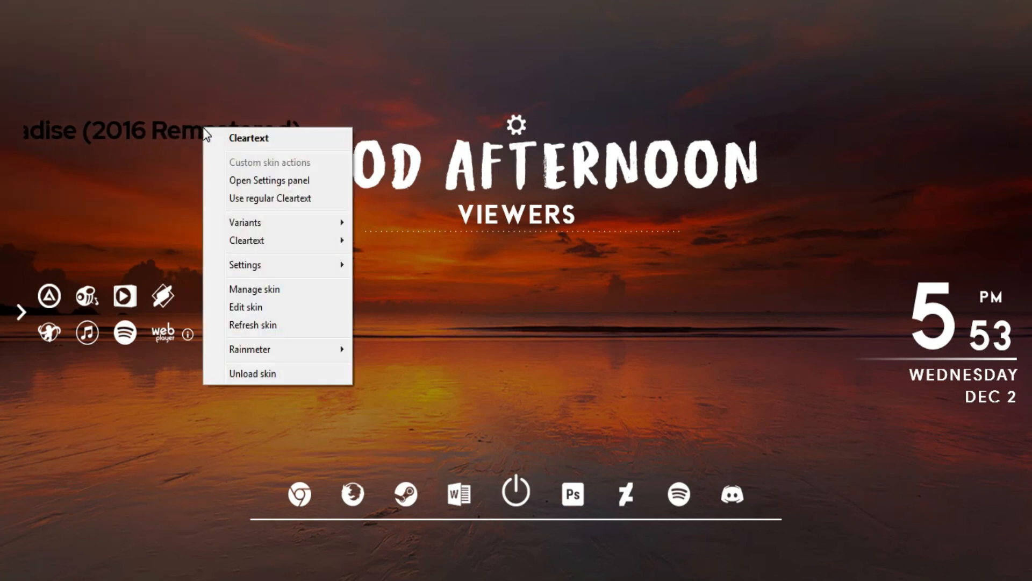
click(269, 180)
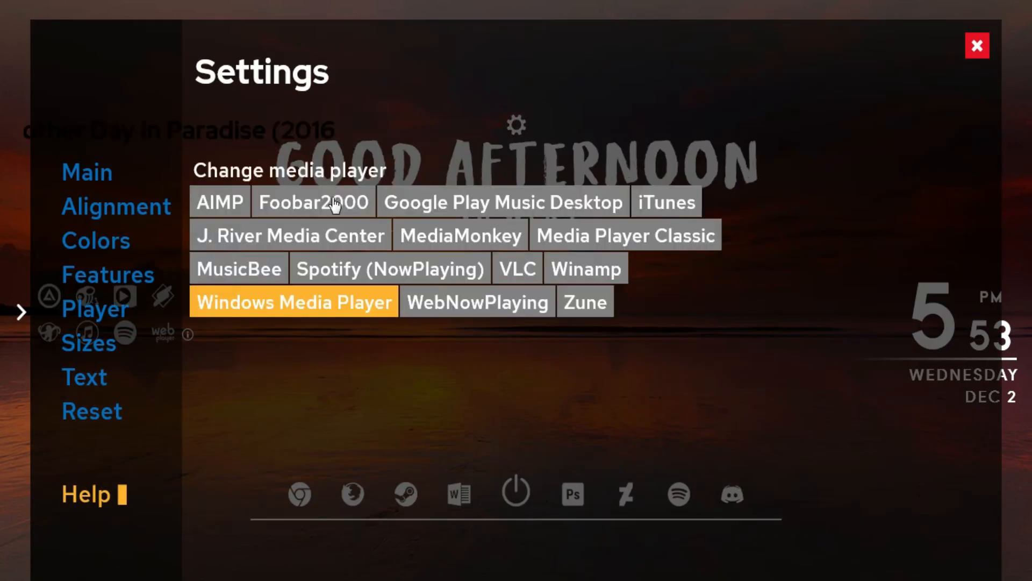
click(113, 236)
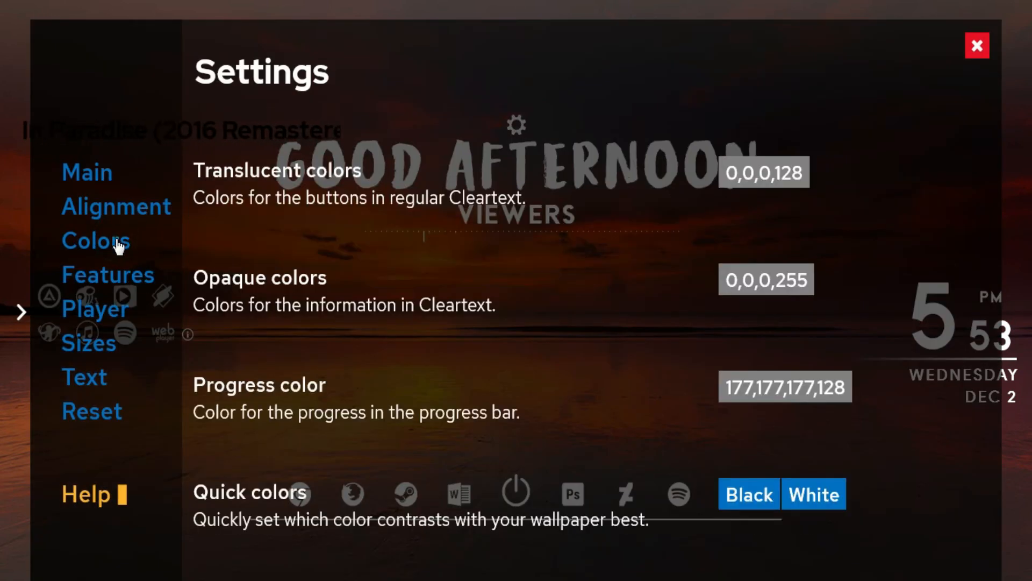
click(835, 506)
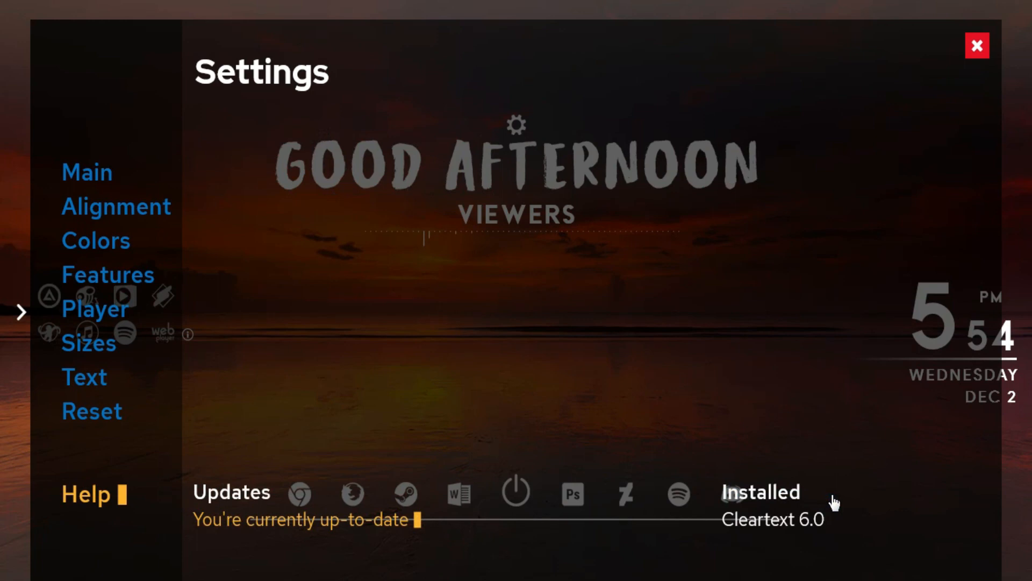